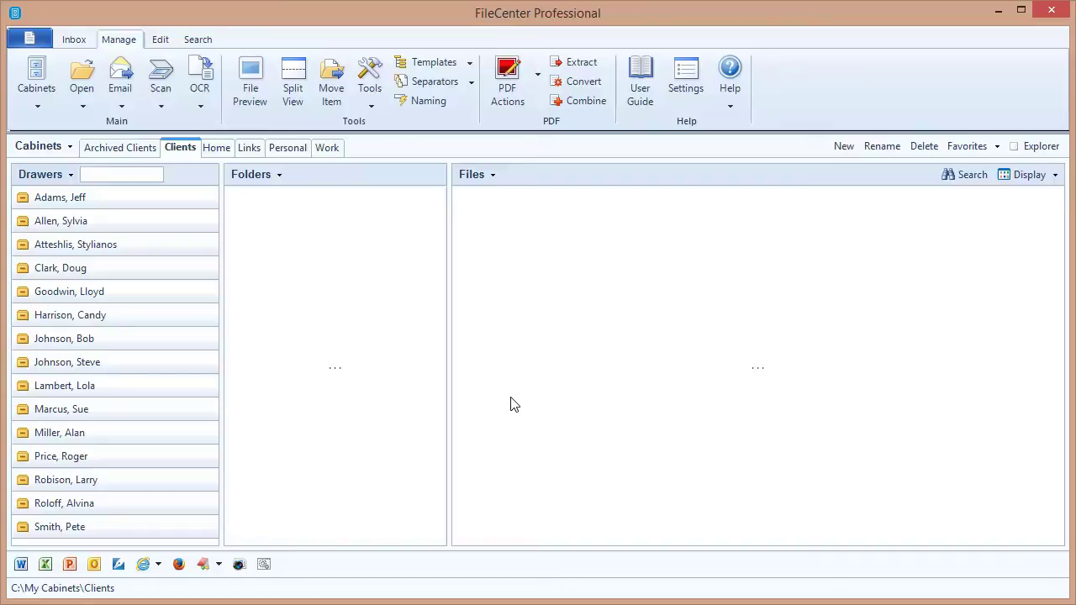
Check the Clients cabinet's folder in File Explorer and set the cabinet to show its main folder as a drawer Only If Contains Files.
key("ctrl+e")
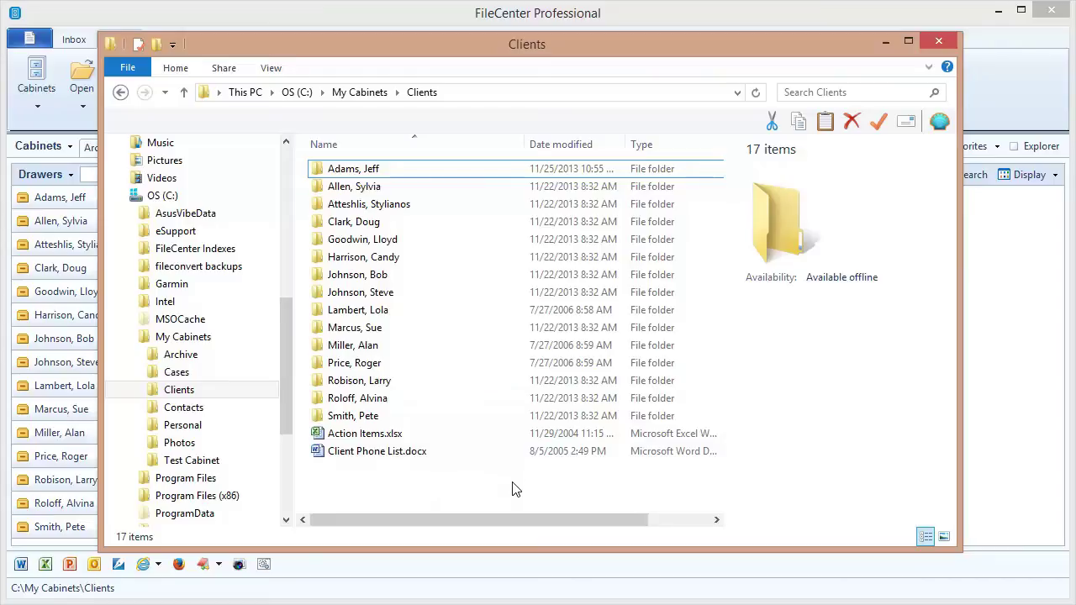
left_click(885, 42)
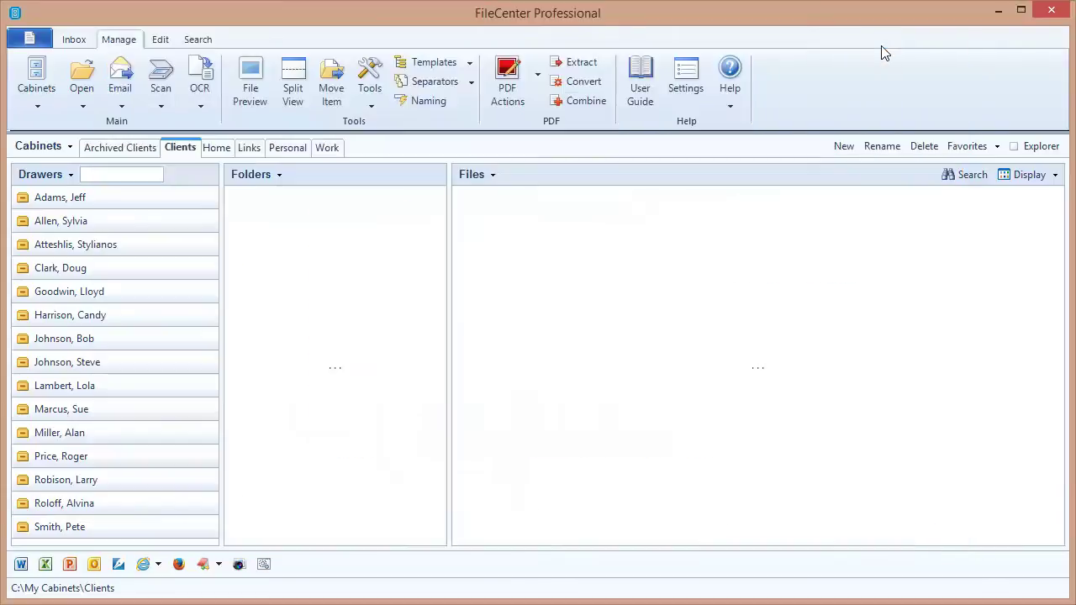
right_click(190, 148)
left_click(211, 173)
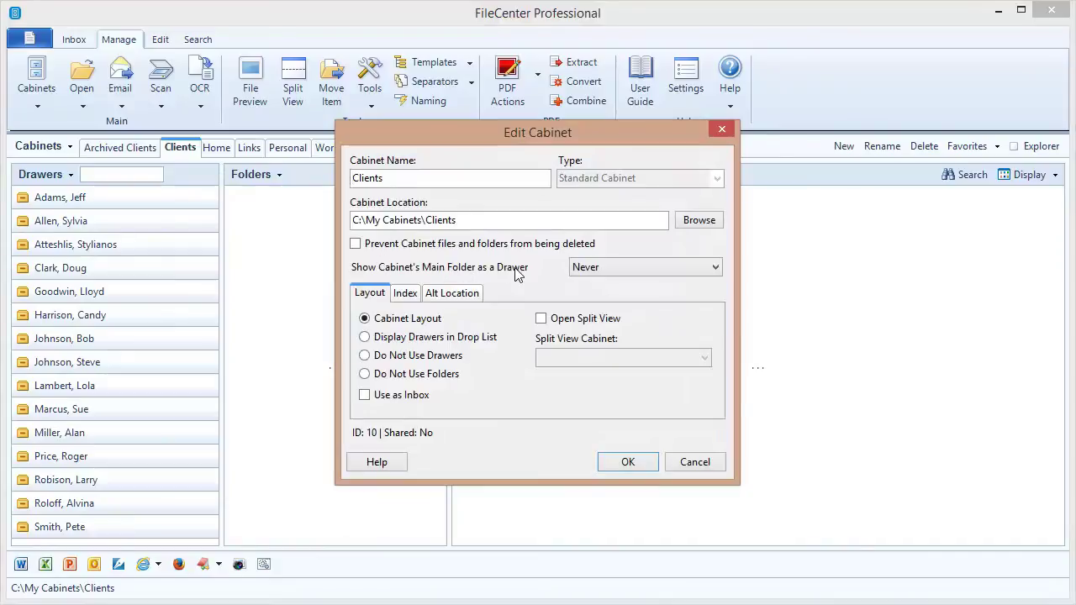
left_click(651, 269)
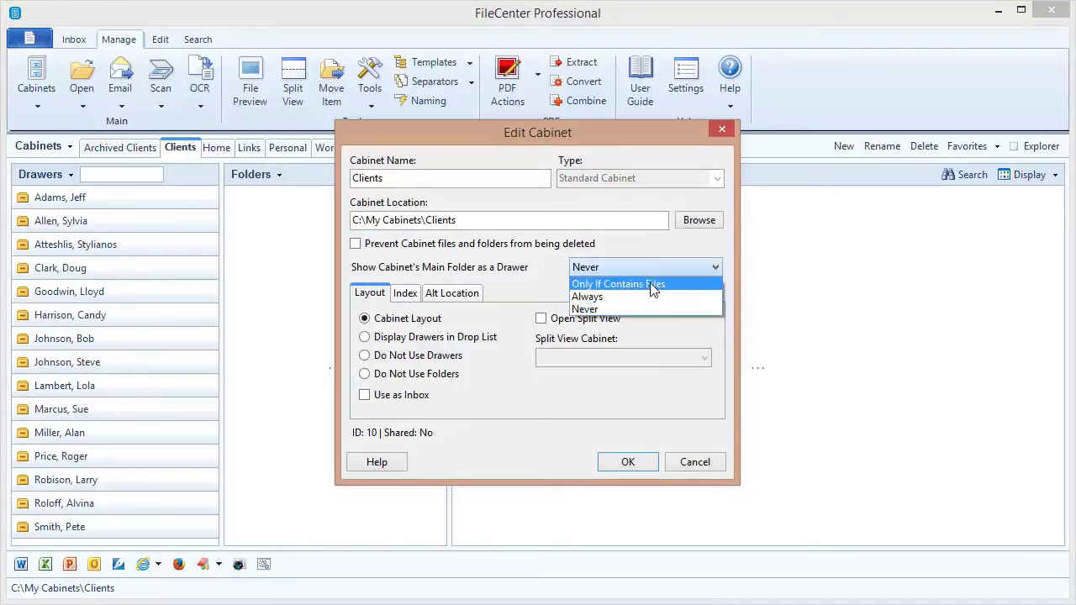
left_click(648, 284)
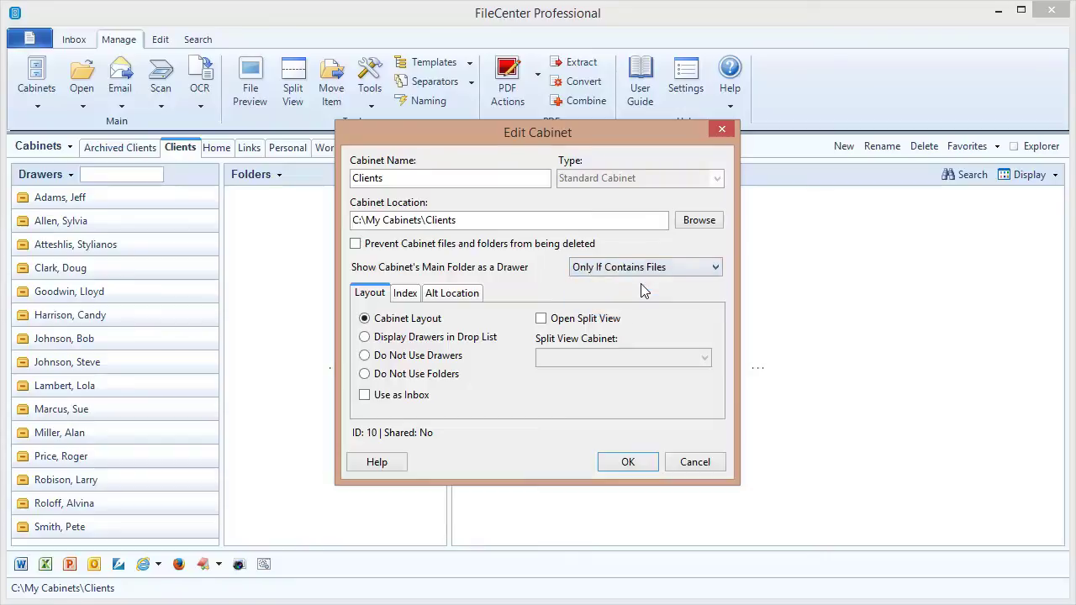
left_click(622, 462)
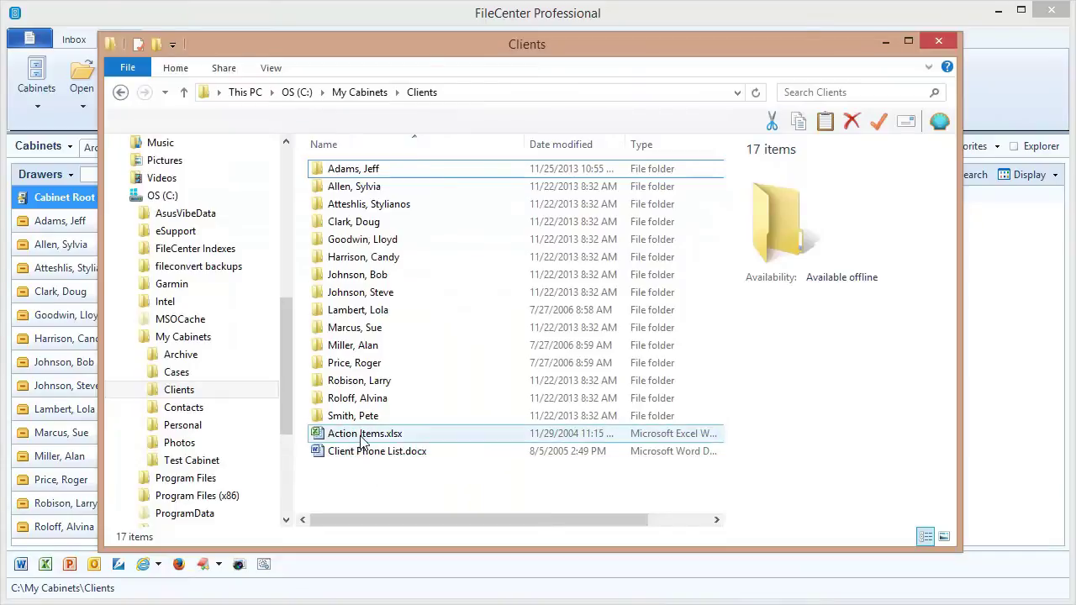
Compare the Cabinet Root drawer with the Clients folder in File Explorer, and look into the first two client drawers.
left_click(886, 41)
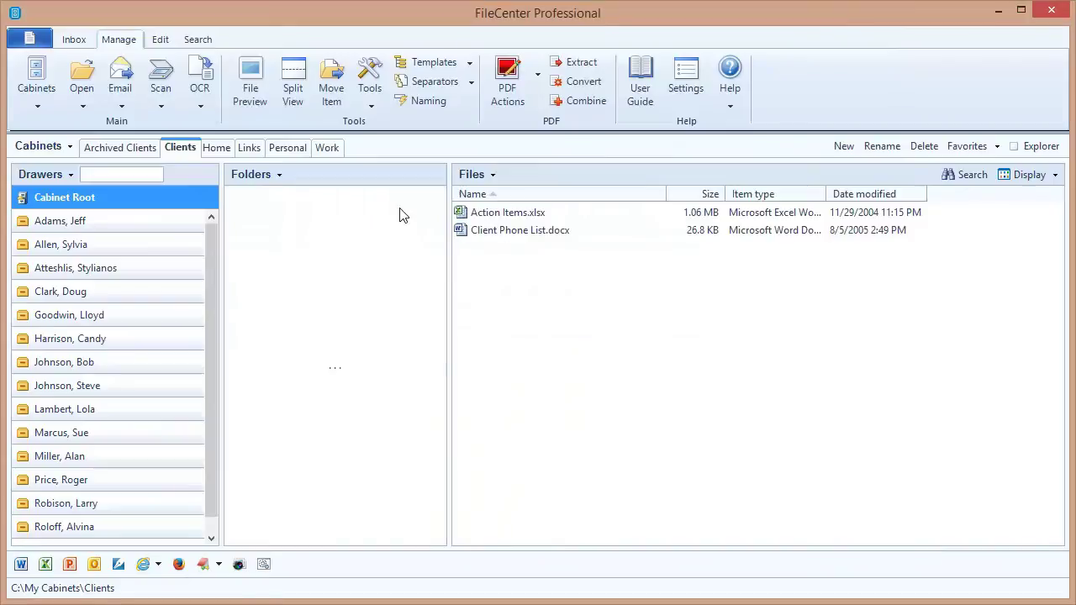
left_click(69, 221)
left_click(63, 245)
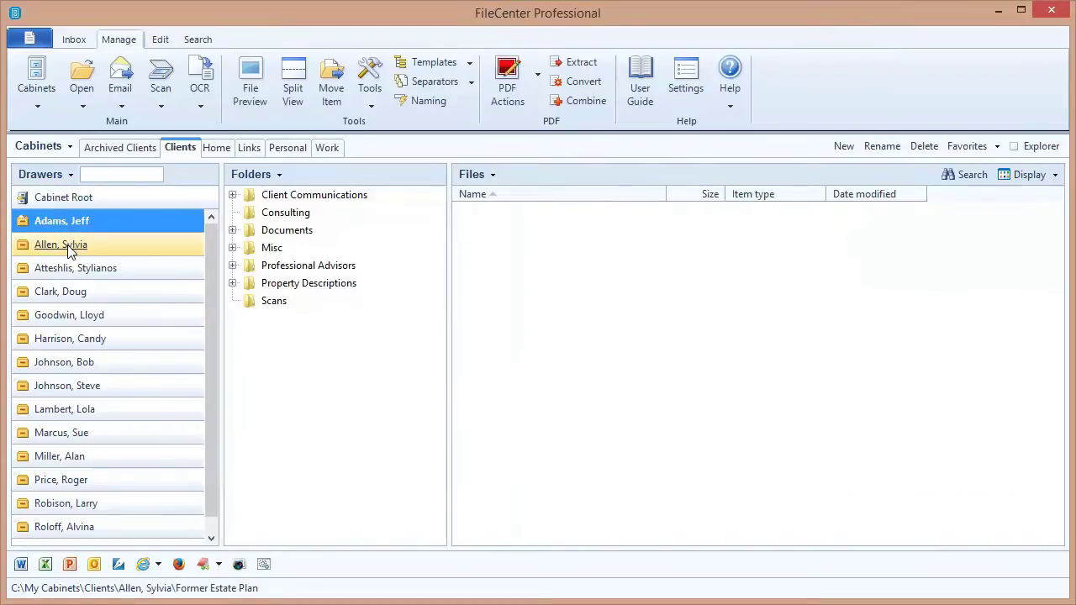
left_click(74, 199)
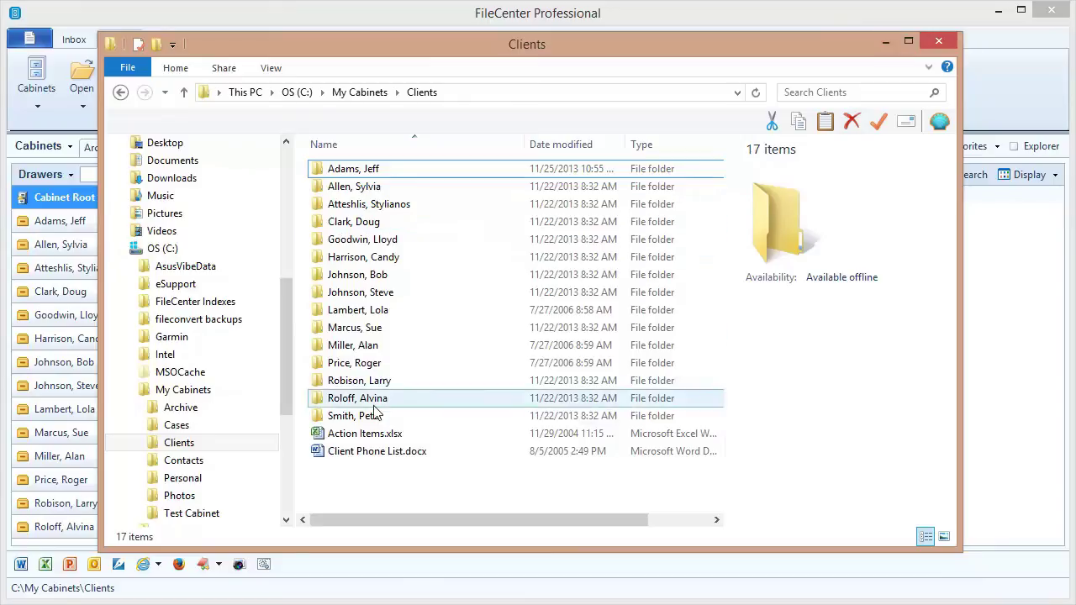
left_click(887, 40)
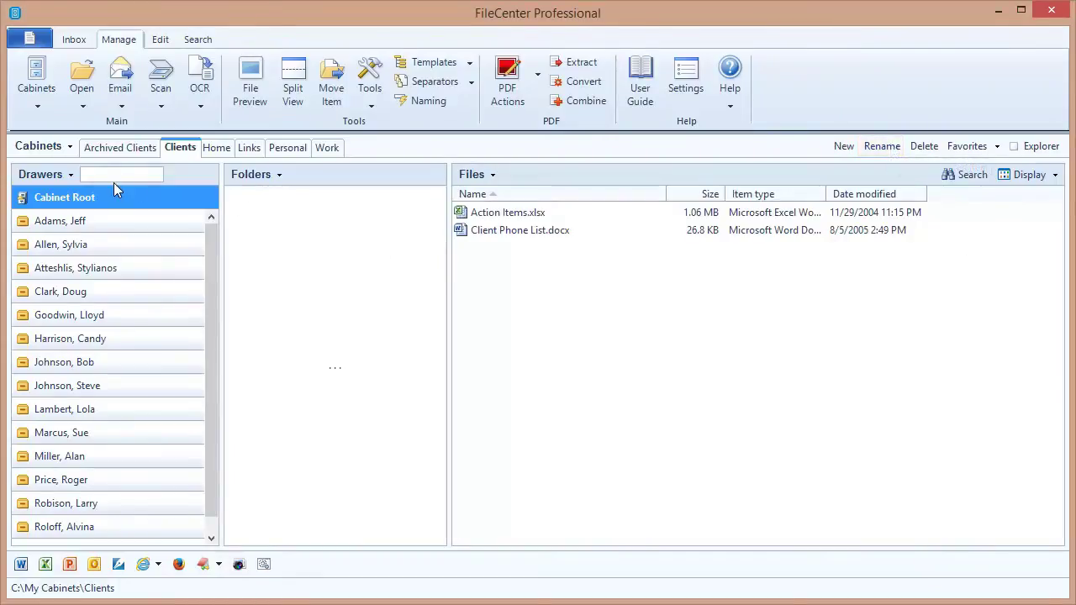
Create a linked drawer named Incoming Faxes in the Clients cabinet with S:\Faxes as its target path.
left_click(67, 175)
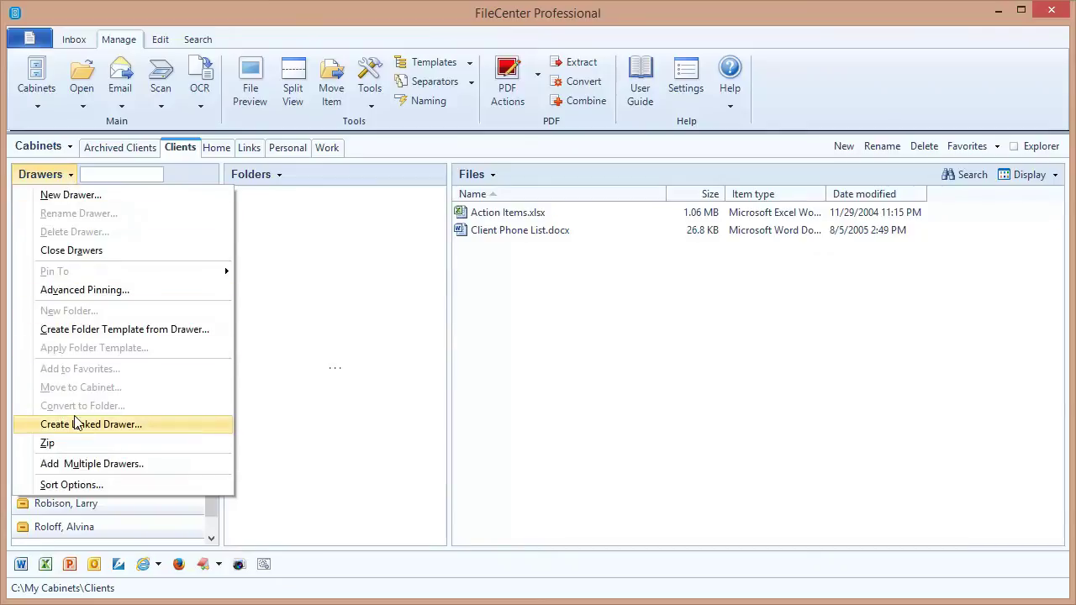
left_click(99, 424)
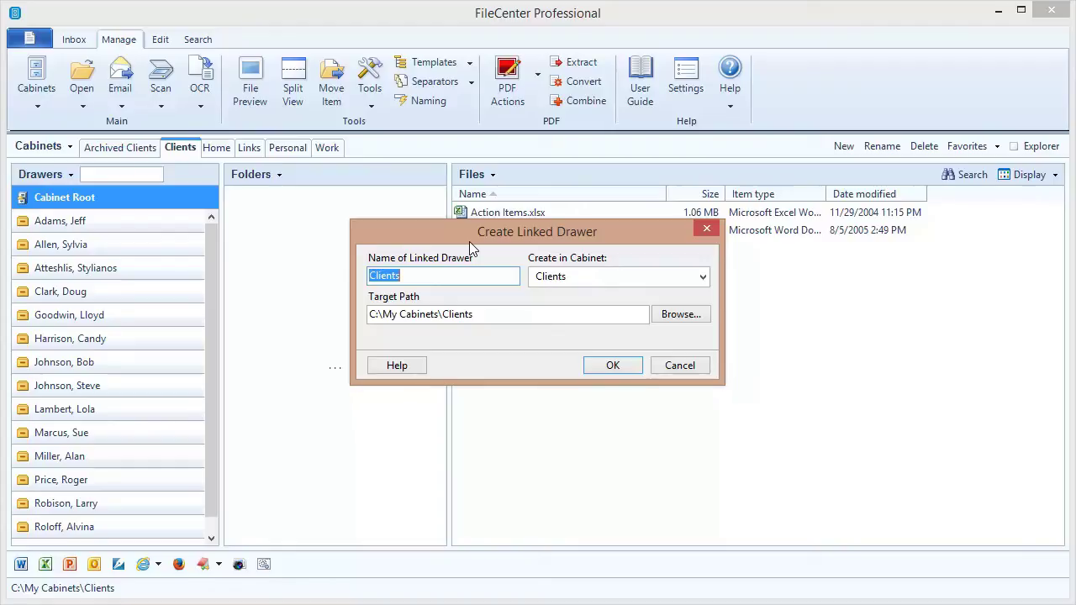
type("Incoming Faxes")
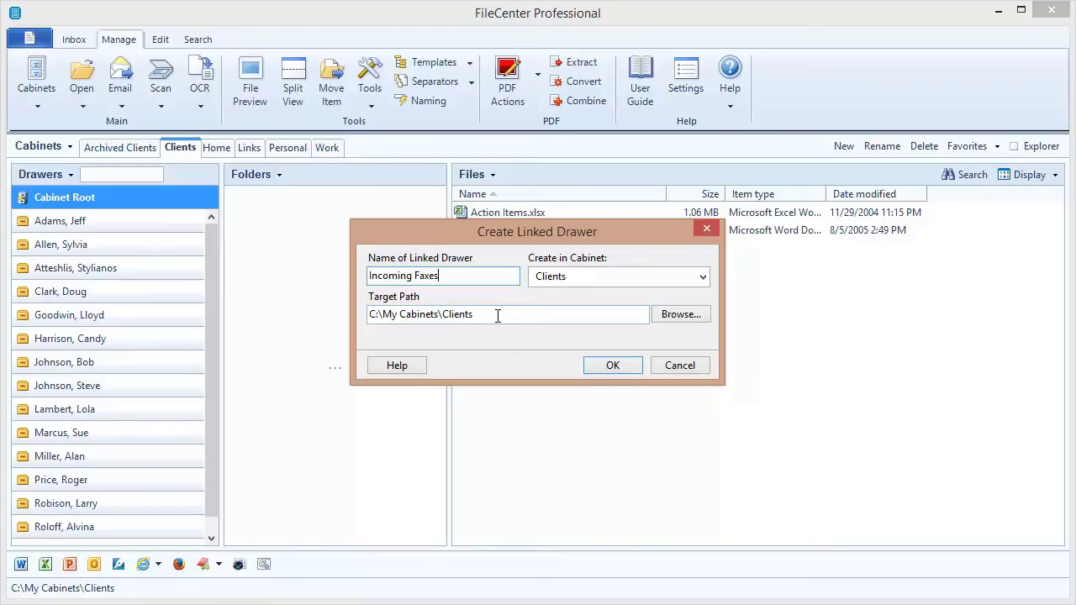
left_click(682, 319)
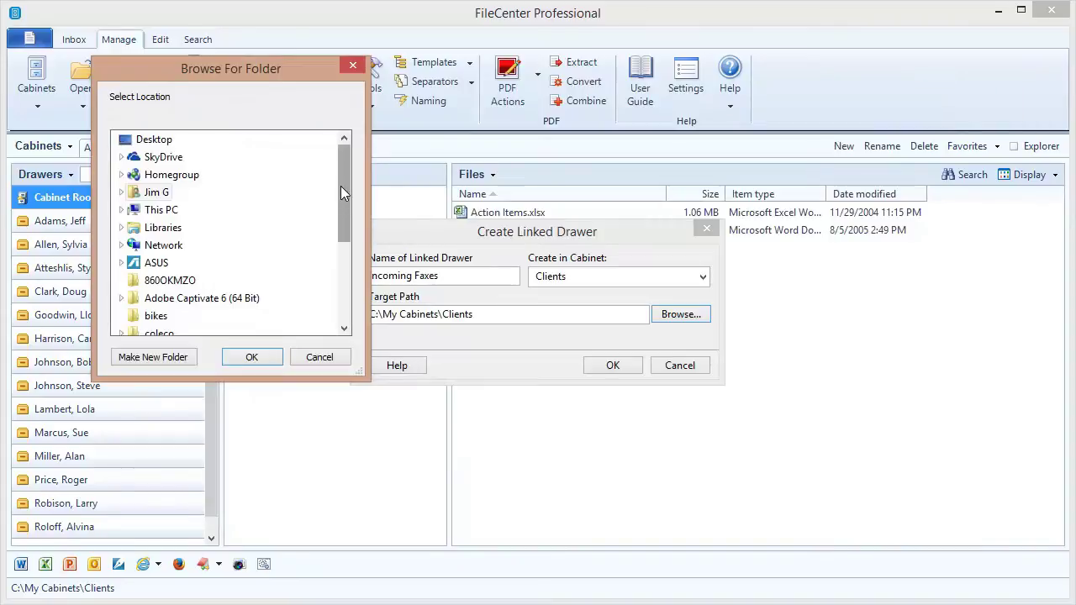
left_click_drag(340, 185, 353, 209)
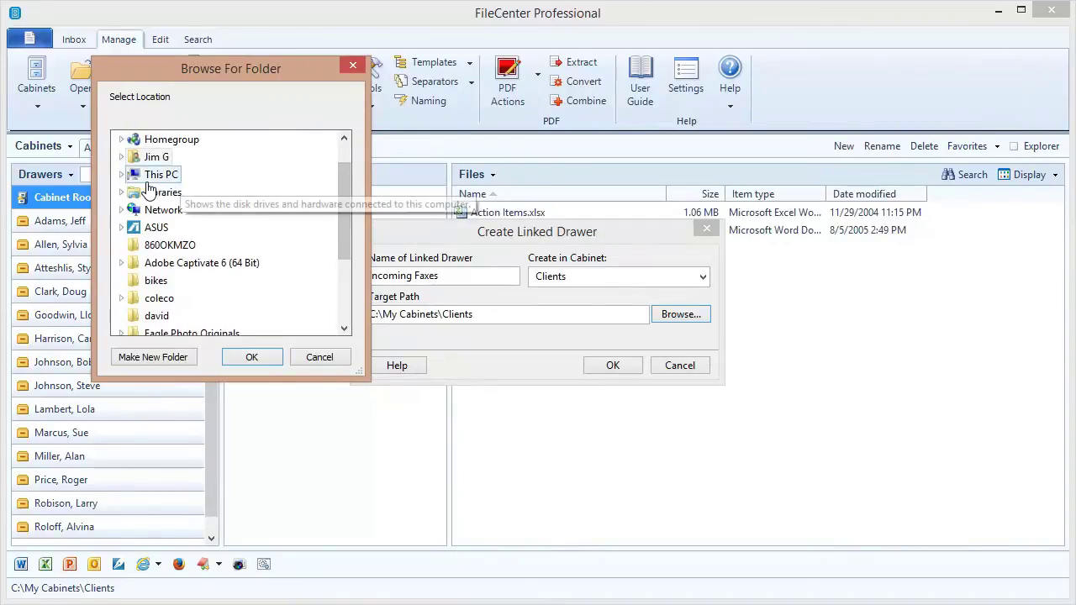
left_click(123, 174)
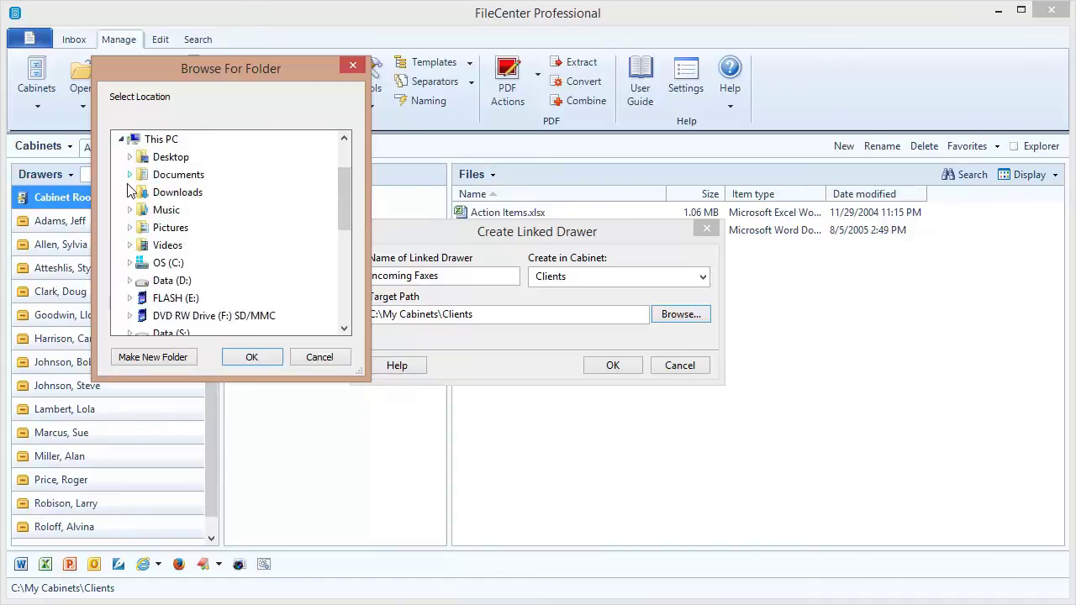
left_click(175, 333)
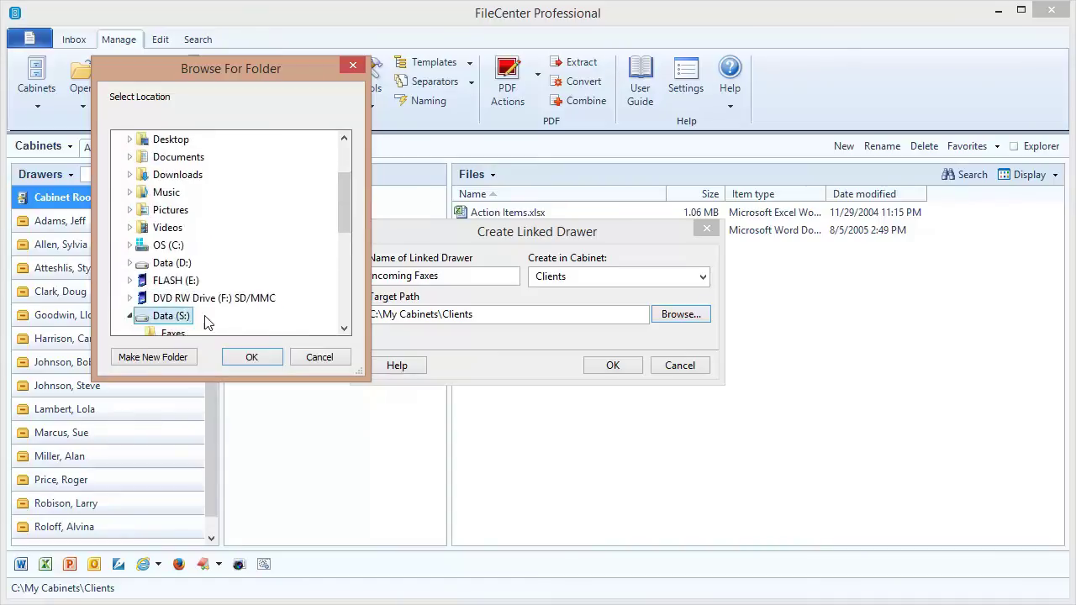
scroll(340, 219, "down", 2)
left_click(175, 231)
left_click(244, 358)
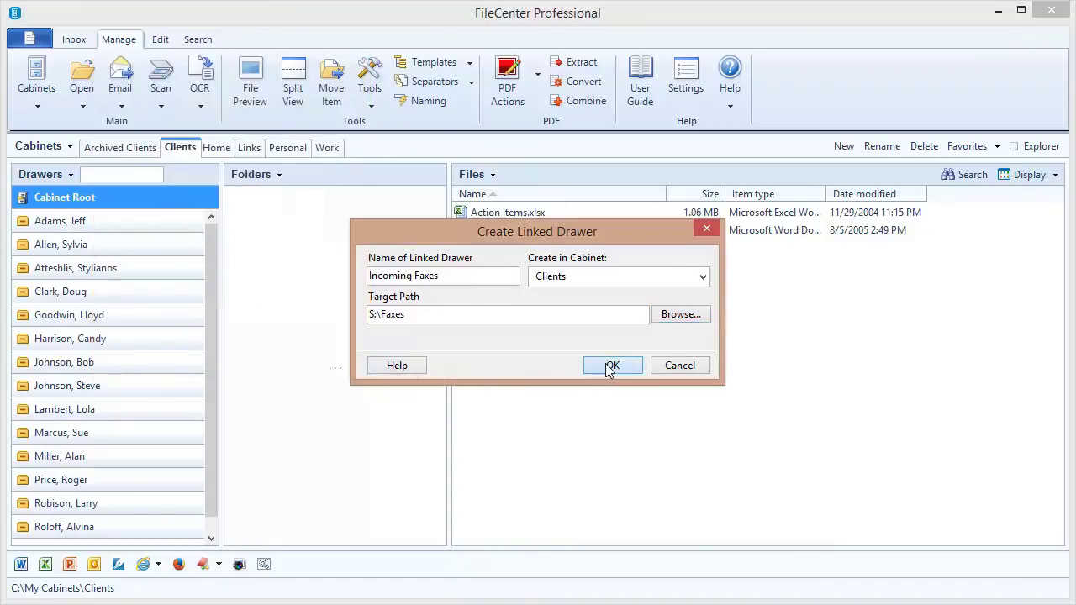
left_click(607, 366)
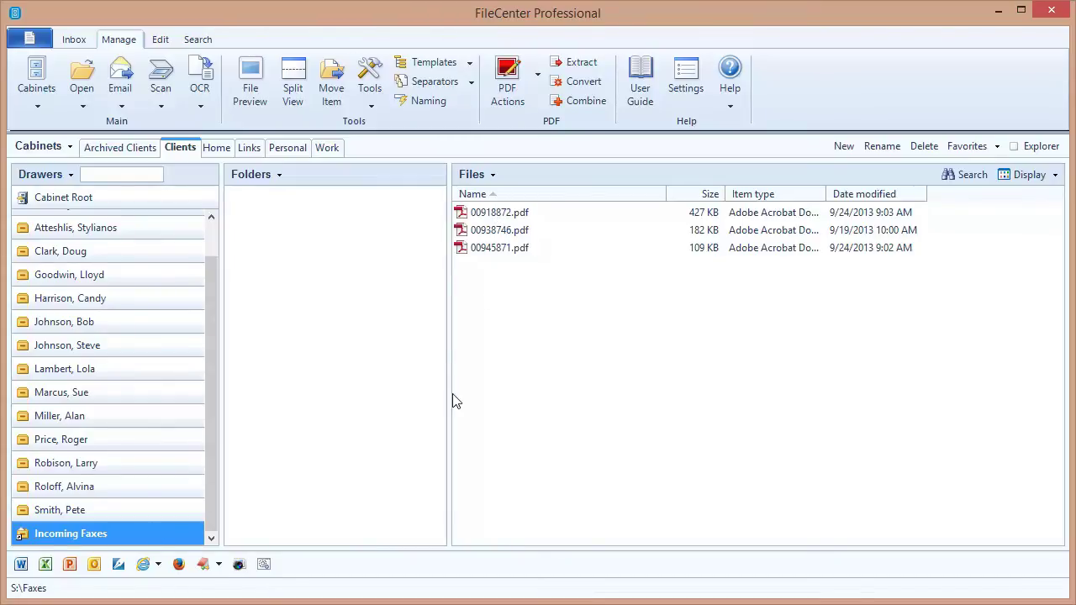
Compare the folder path of a regular client drawer with that of the Incoming Faxes drawer.
left_click(110, 274)
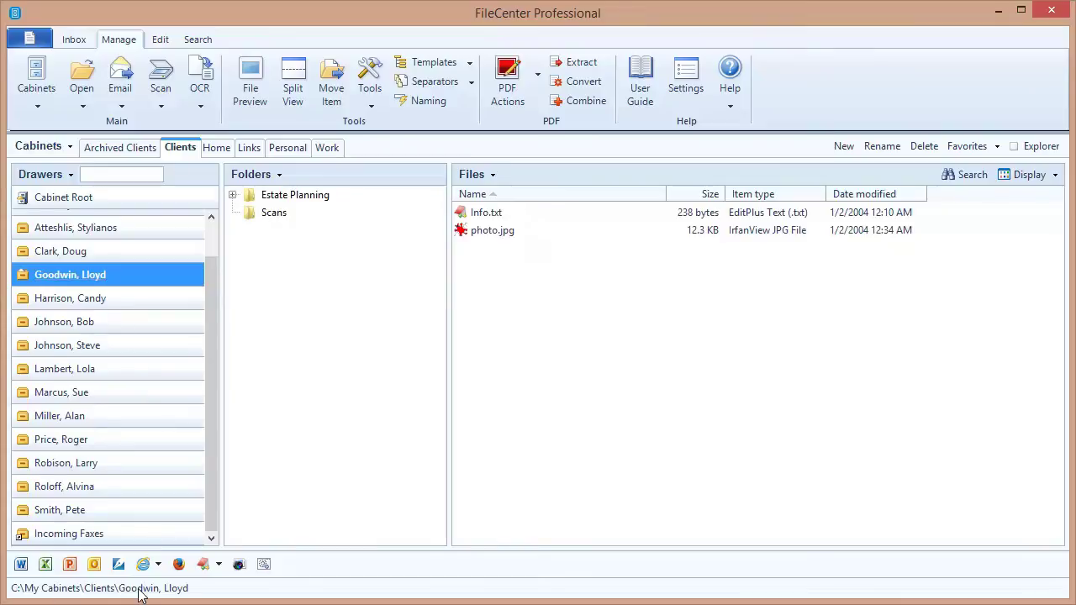
left_click(134, 531)
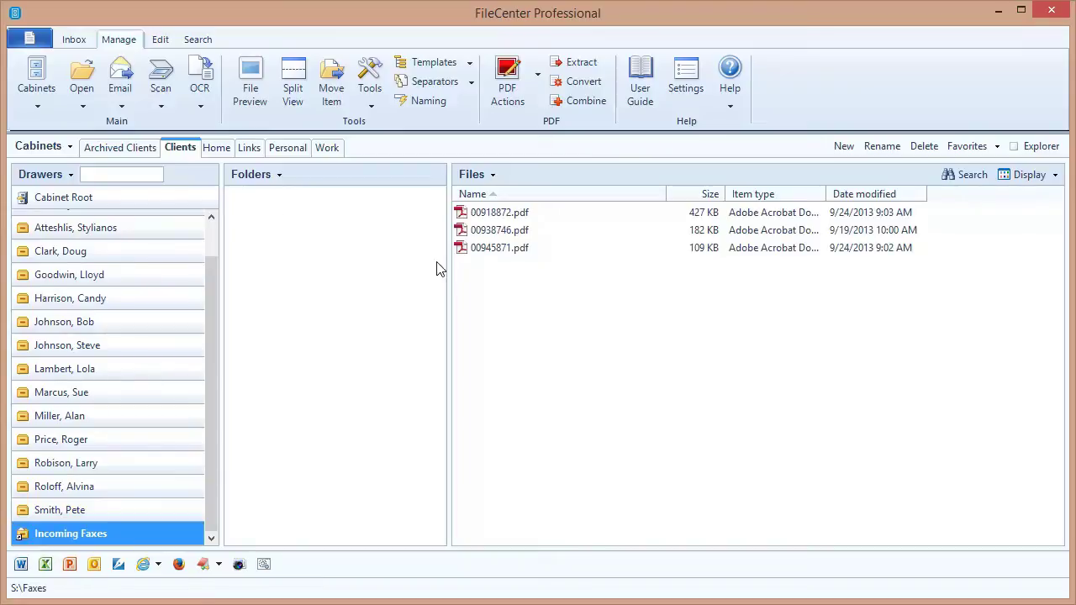
Look up a drawer in the Archived Clients cabinet by entering part of a client's name in the drawer search.
left_click(122, 148)
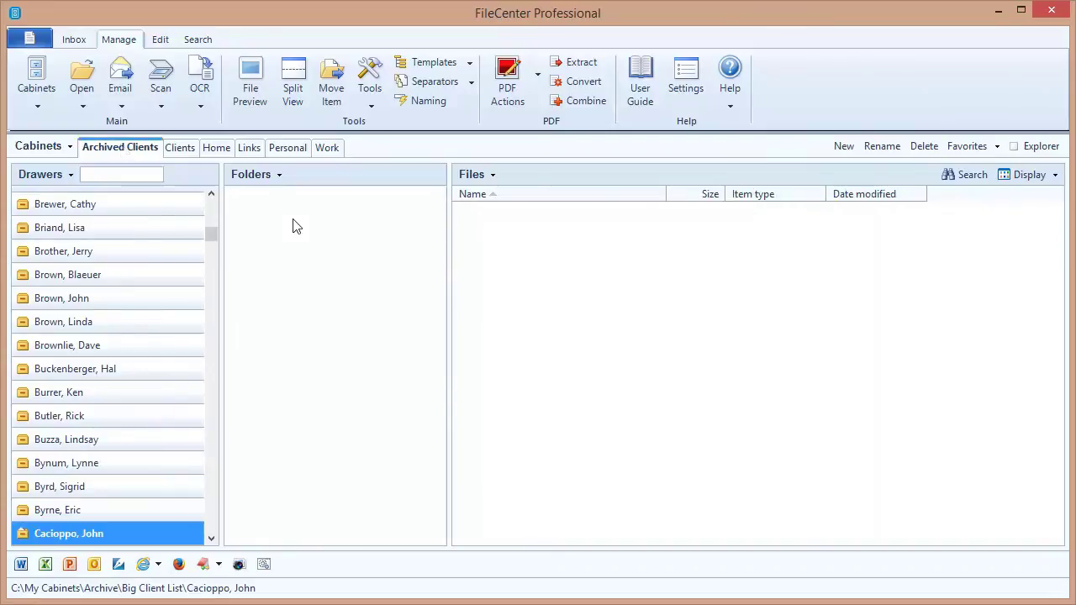
left_click(138, 172)
type("chris")
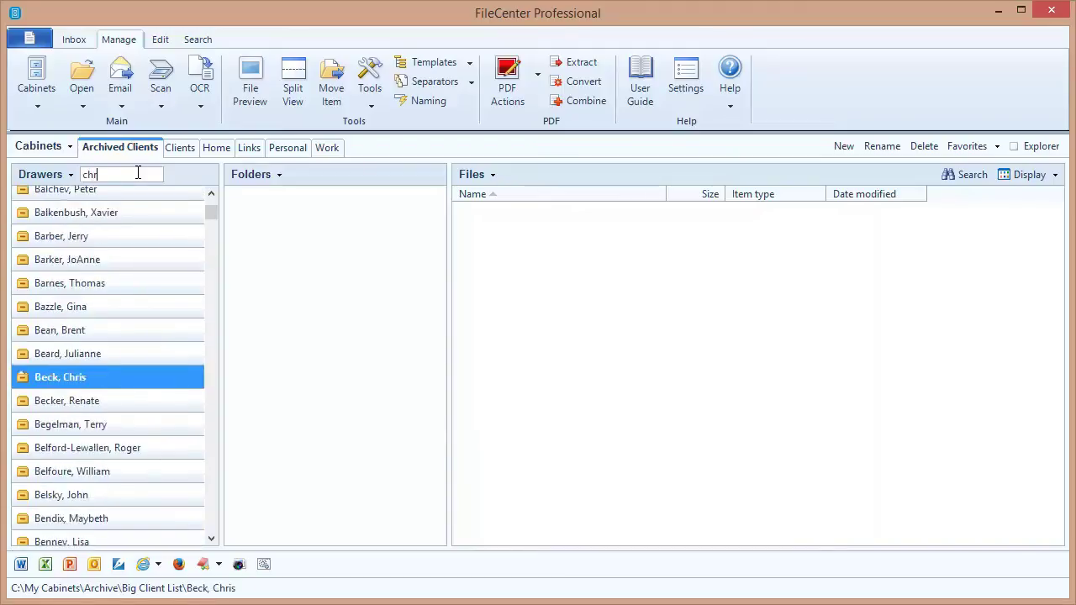
type("tia")
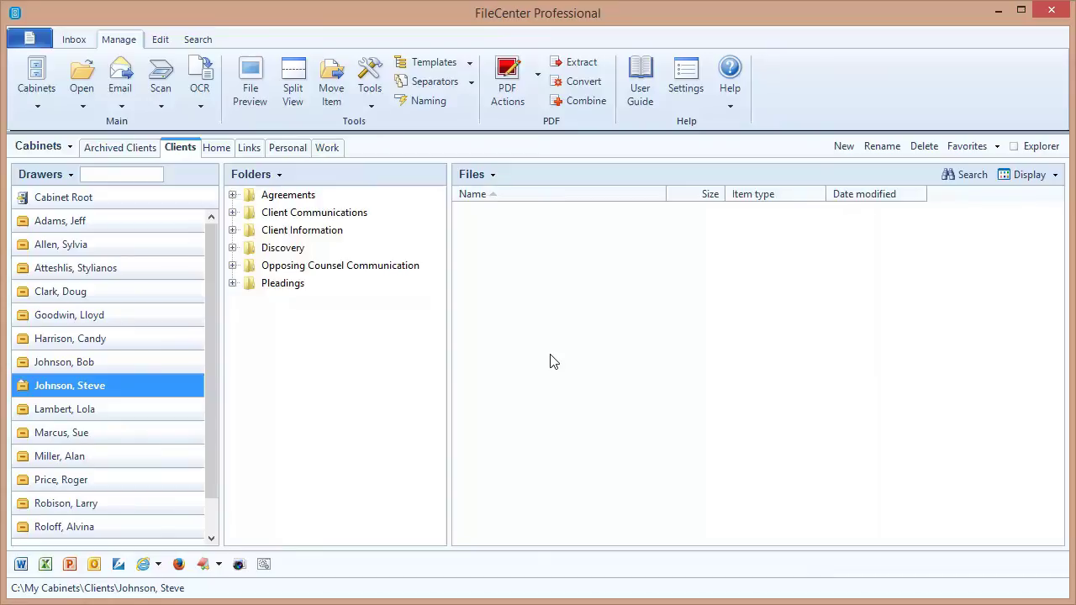
Expand all folders of the open client drawer in the Clients cabinet, look through them and collapse them all again.
left_click(274, 177)
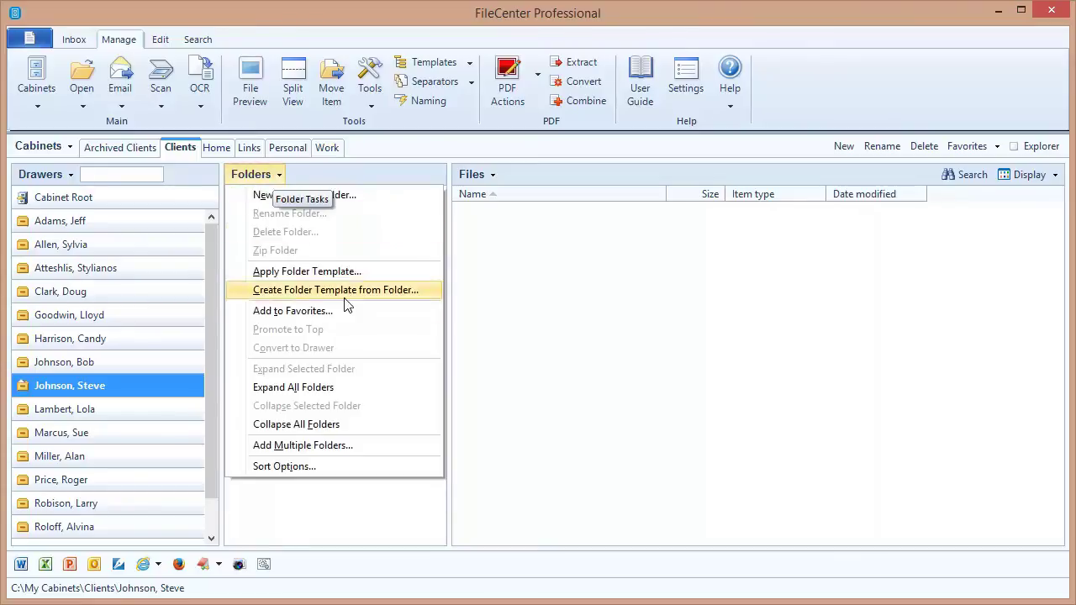
left_click(319, 391)
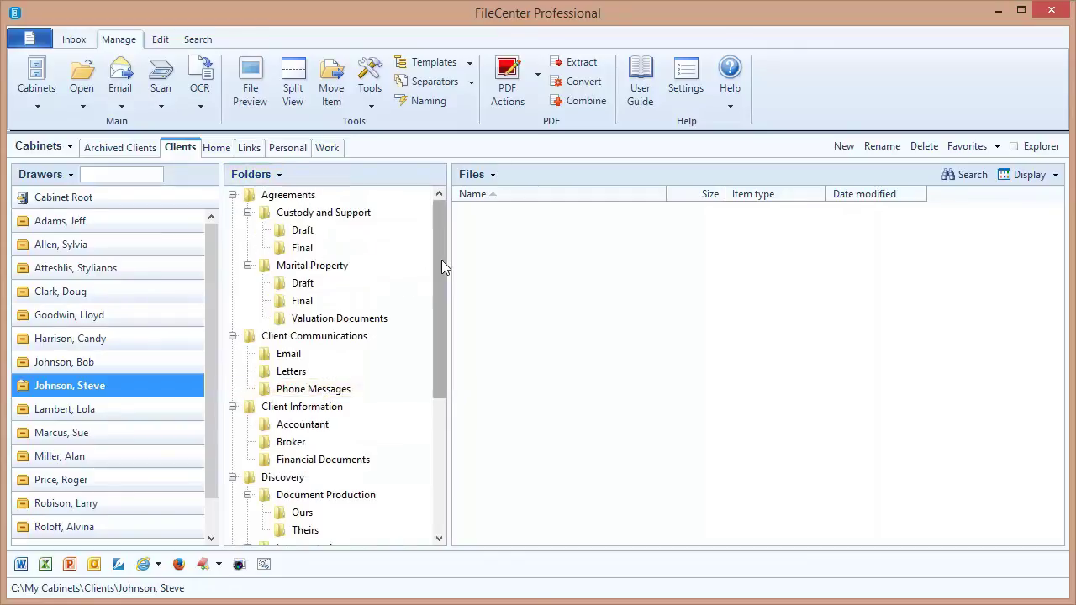
mouse_move(442, 260)
left_mouse_down()
mouse_move(426, 442)
mouse_move(436, 246)
left_mouse_up()
left_click(263, 175)
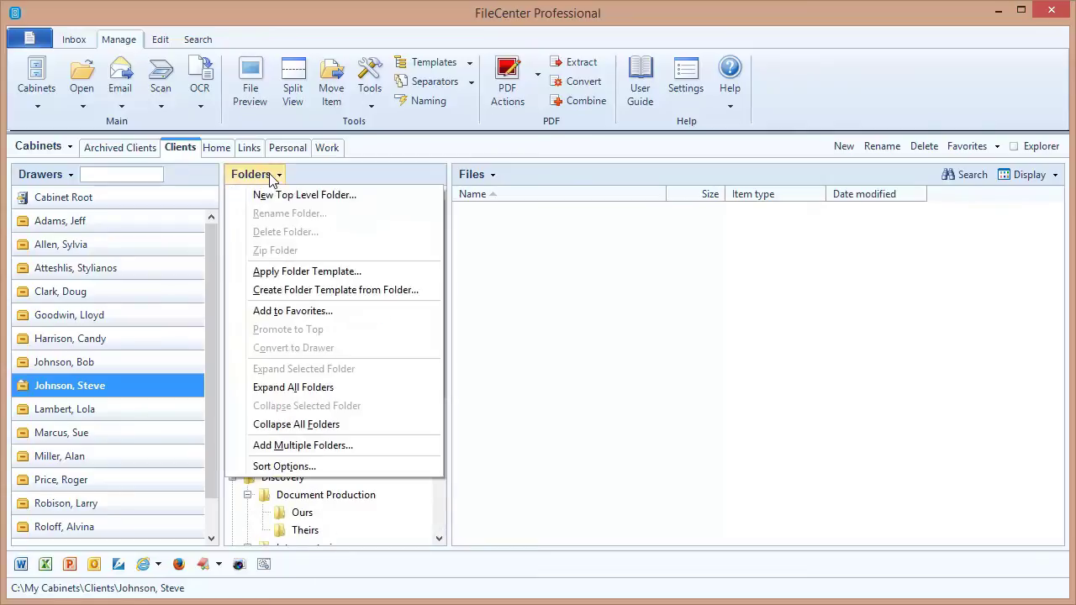
left_click(310, 424)
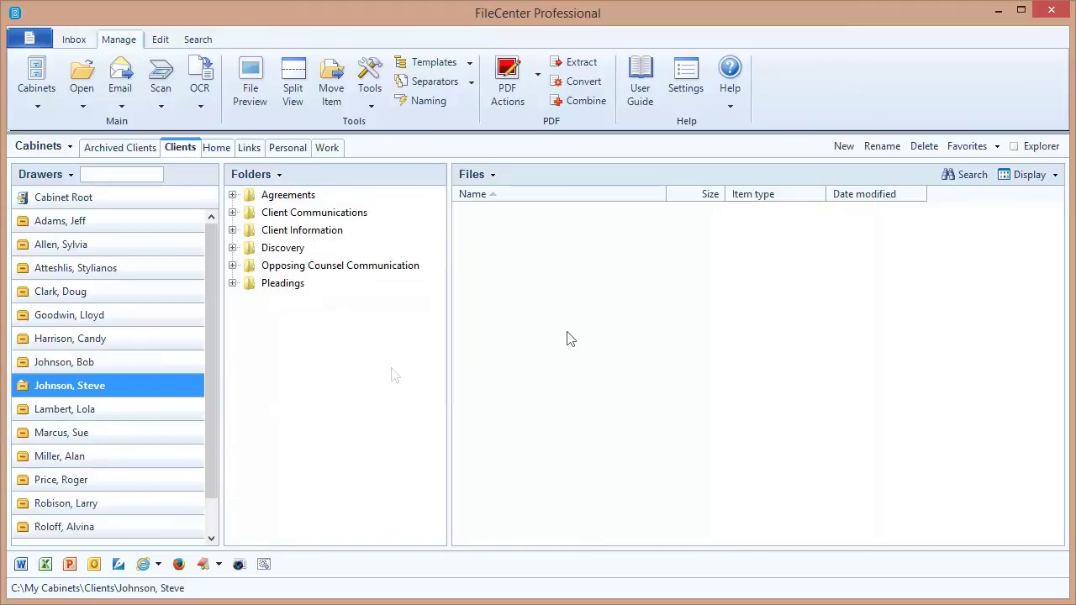
Enable the Manage Files setting that makes double-clicking a drawer or folder expand all sub folders, and save the settings.
left_click(685, 80)
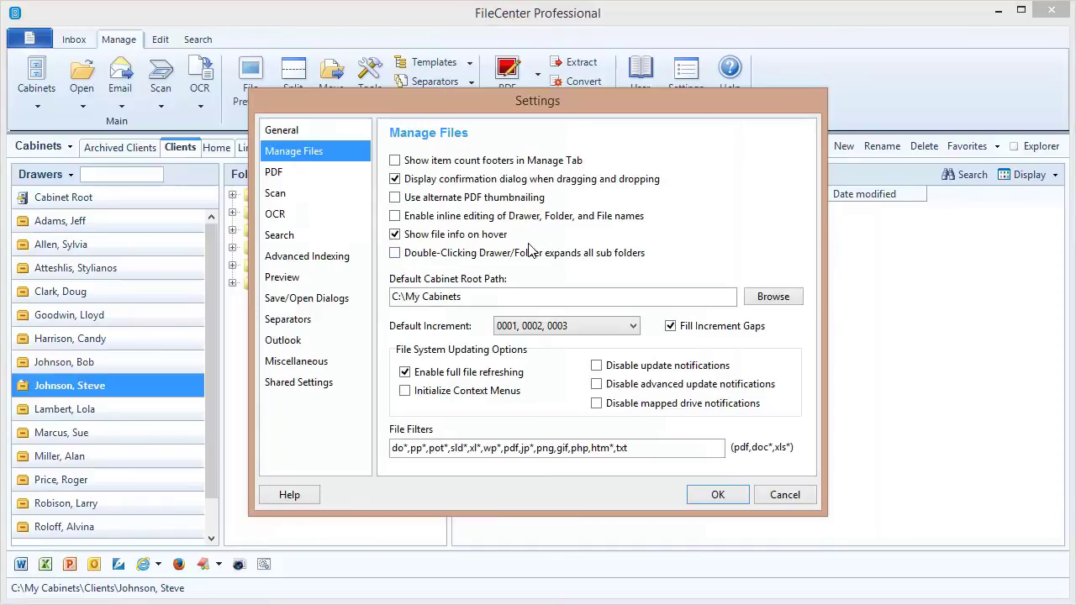
left_click(395, 253)
left_click(711, 498)
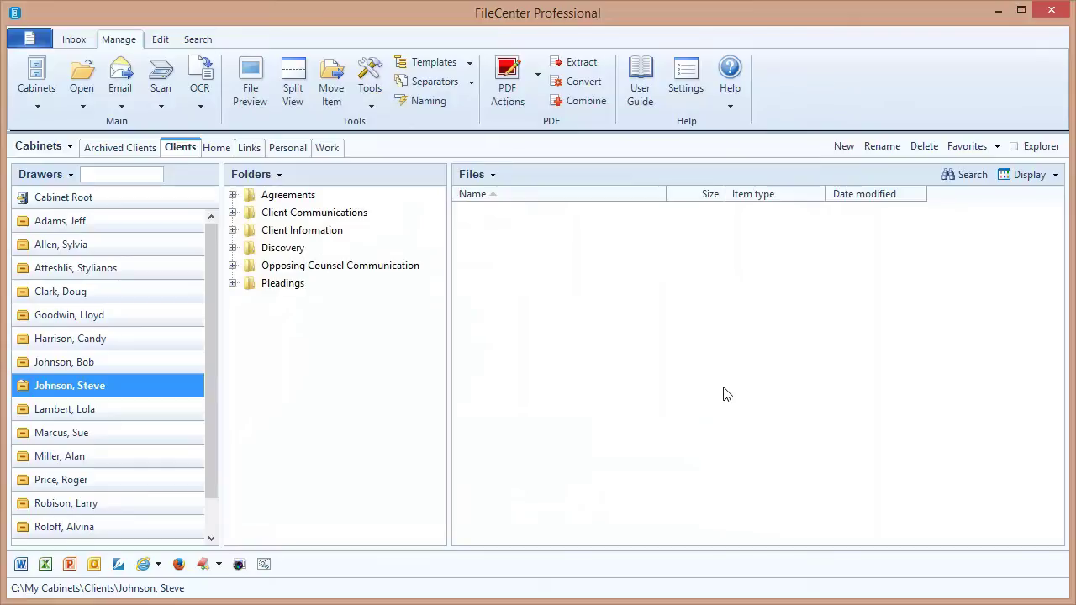
Test the new expansion setting on the Discovery folder by expanding all its subfolders at once and collapsing them.
left_click(283, 251)
double_click(283, 251)
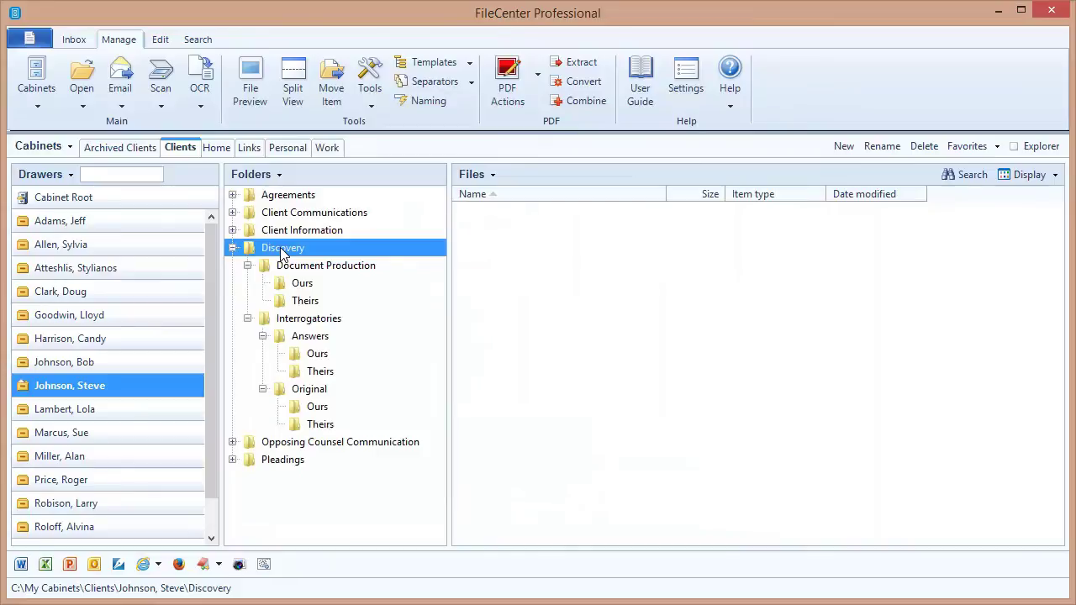
double_click(283, 254)
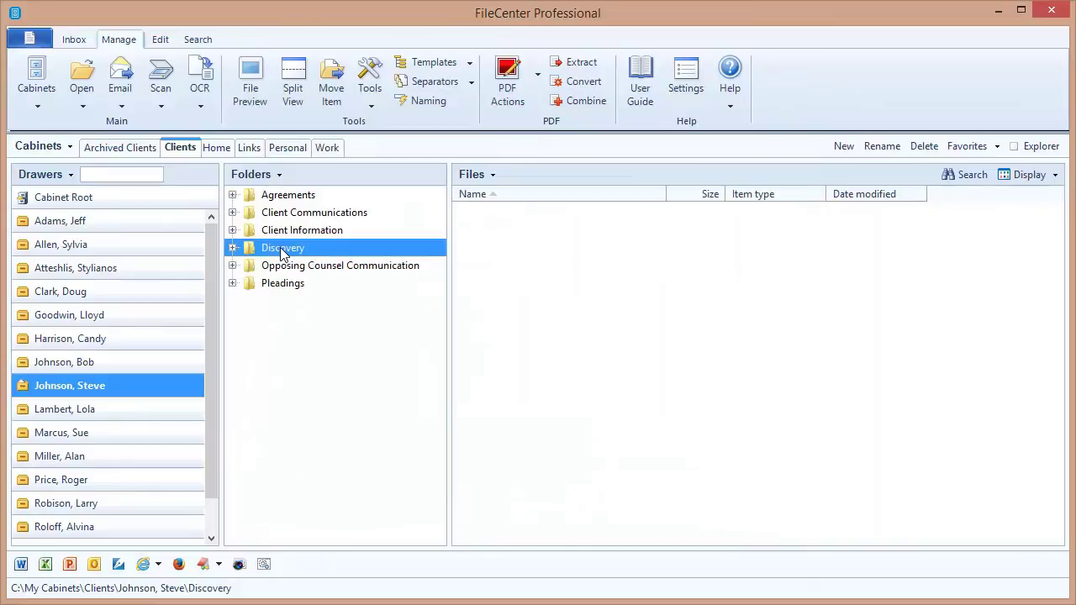
Expand the Discovery folder by a single level, and expand and collapse its Document Production subfolder.
left_click(232, 248)
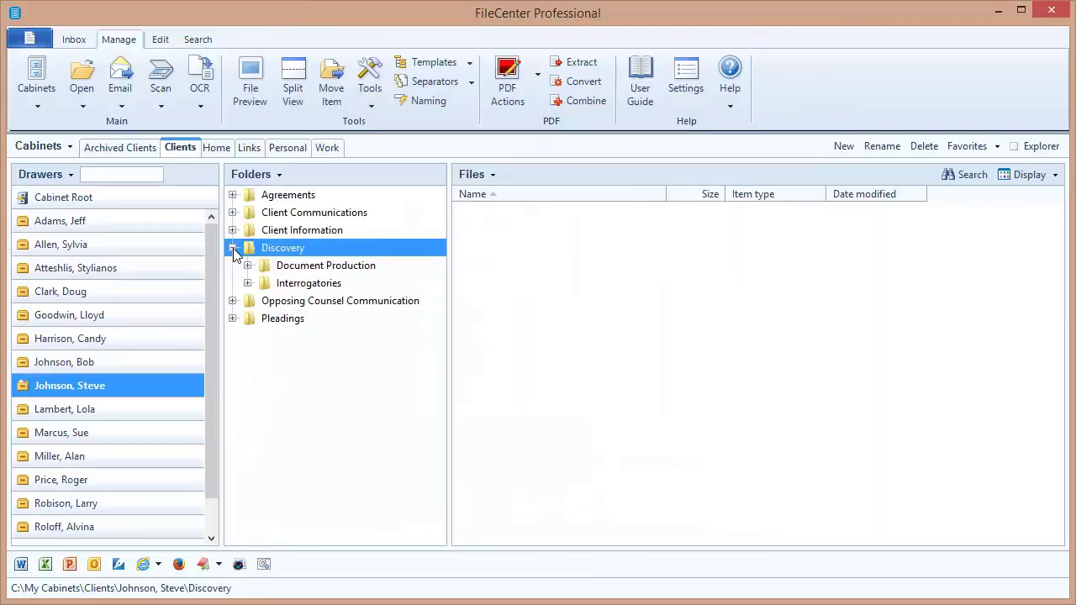
left_click(248, 266)
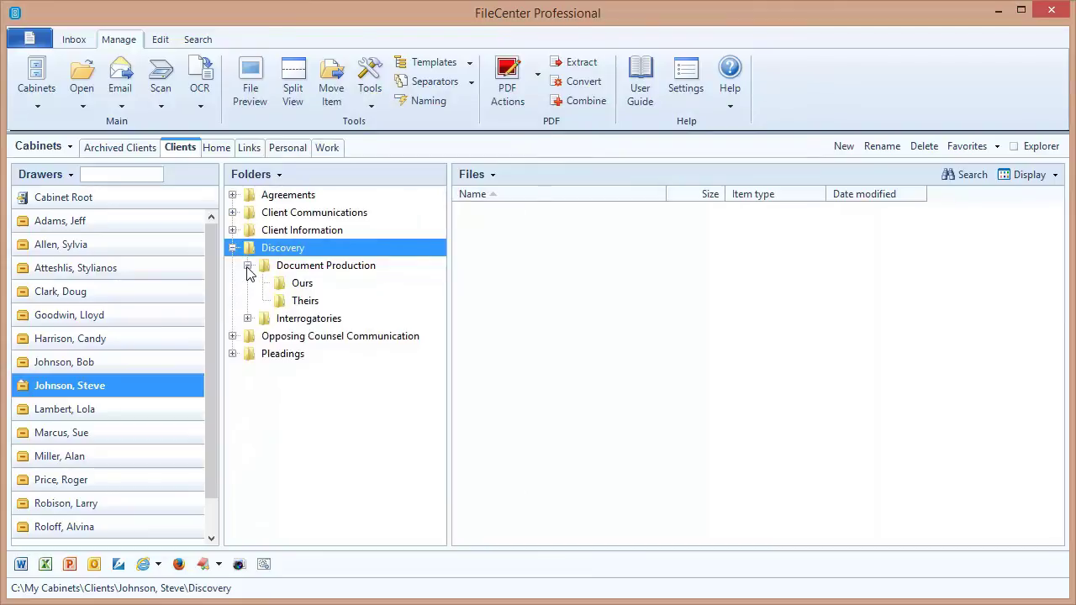
left_click(248, 266)
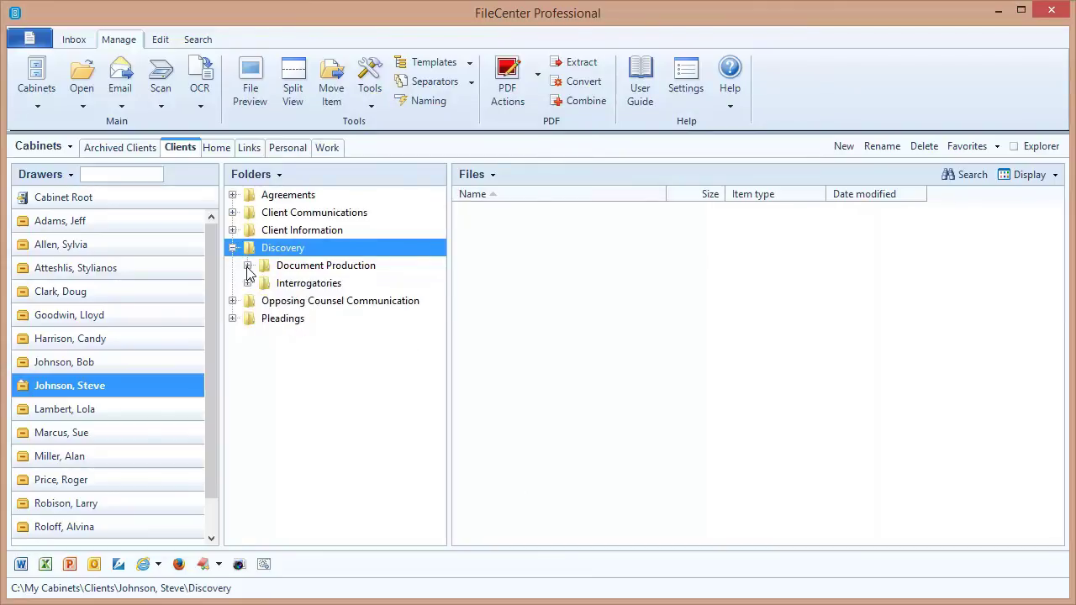
Collapse the Discovery folder, expand all its subfolders at once, collapse it again and select the open client drawer.
left_click(233, 248)
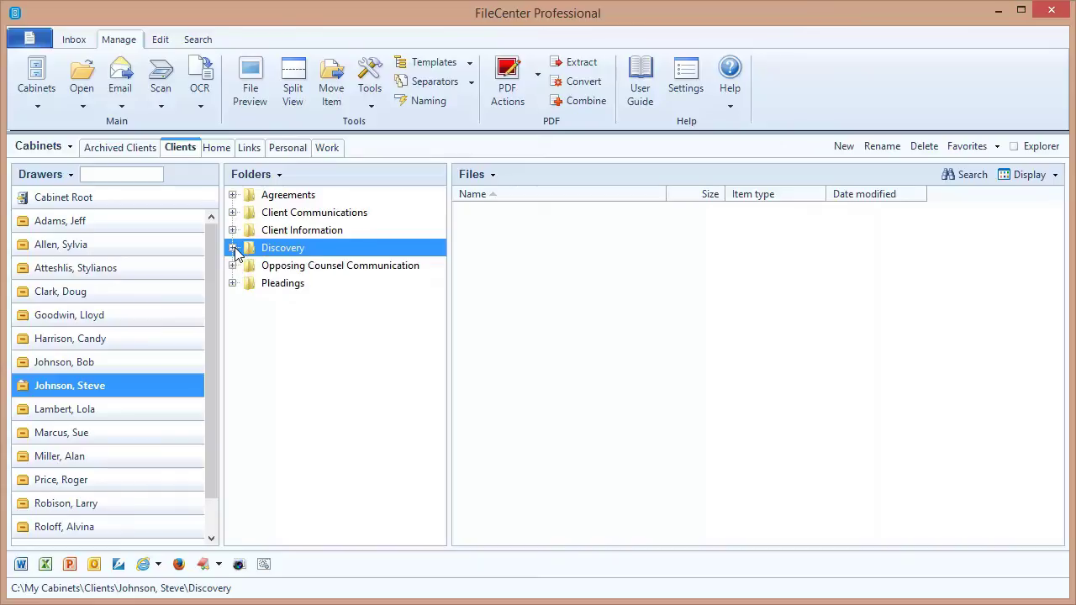
double_click(282, 249)
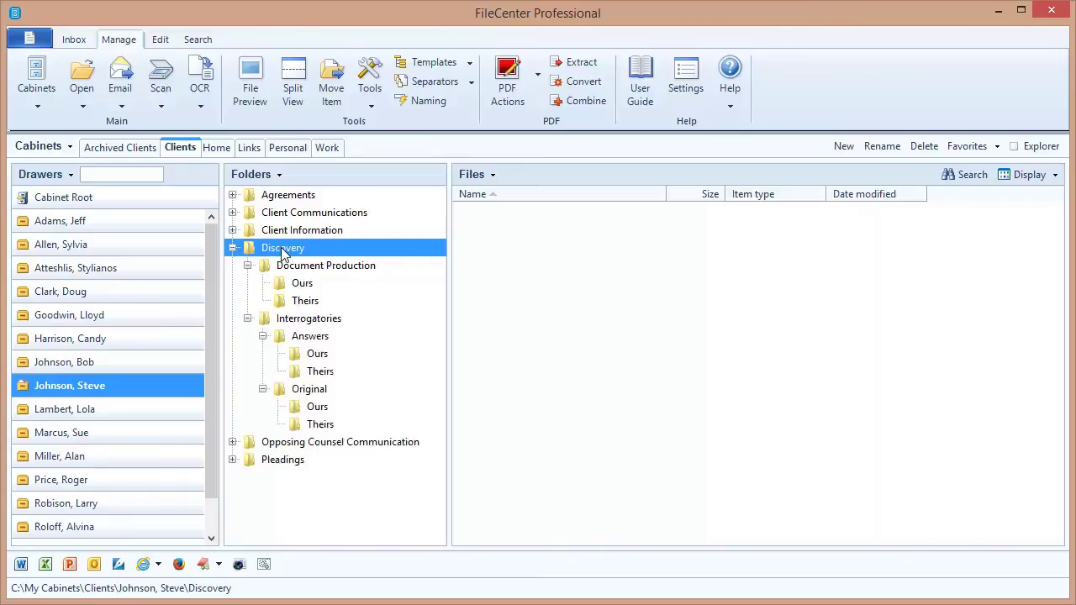
double_click(284, 251)
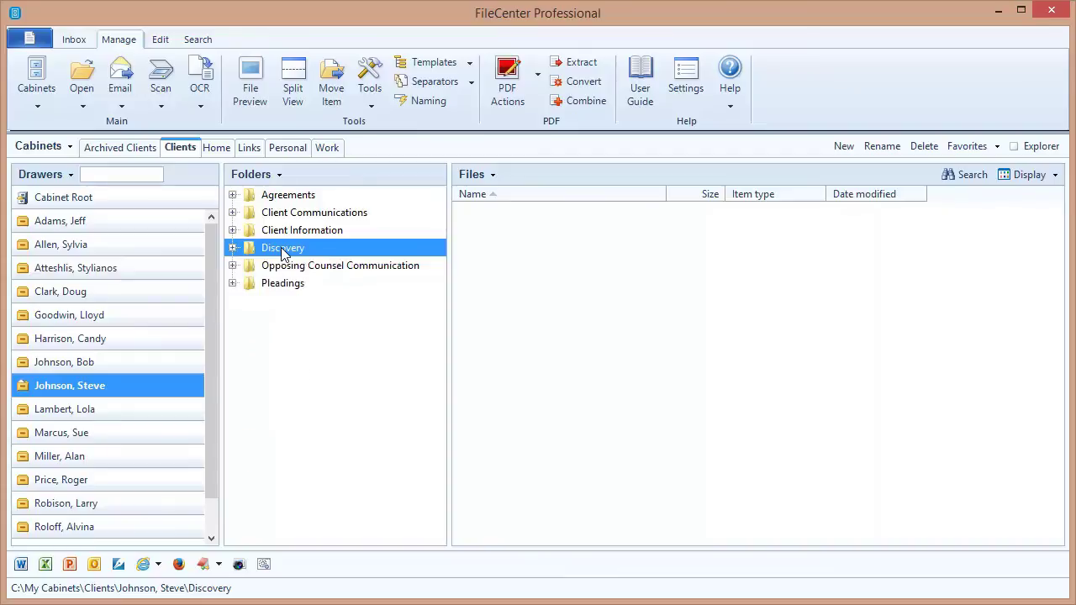
left_click(70, 387)
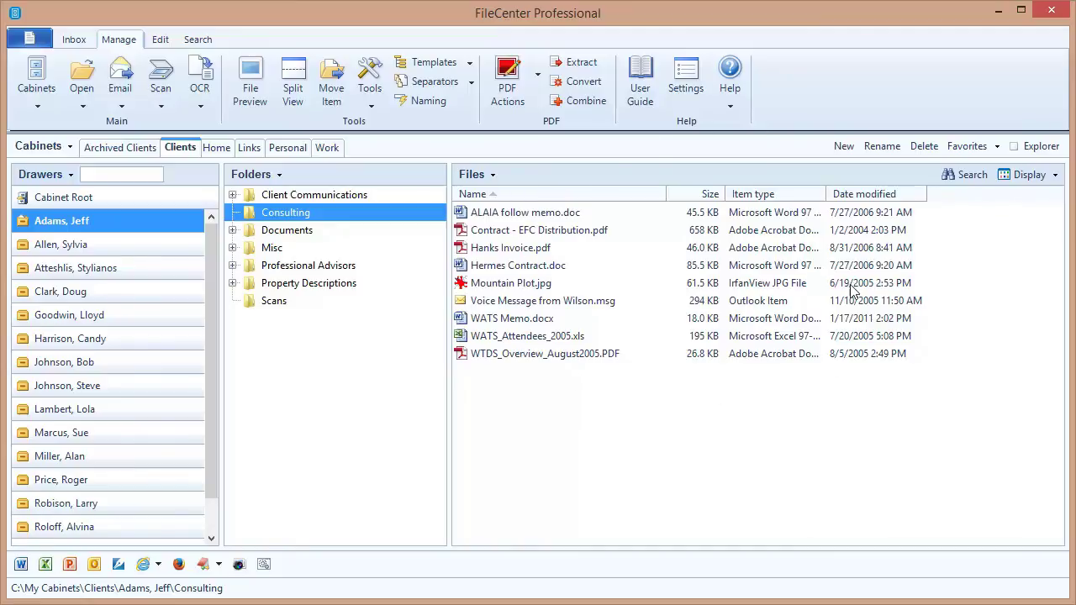
Sort the Consulting folder's files by date modified in ascending and then descending order, and return to sorting by name.
left_click(857, 201)
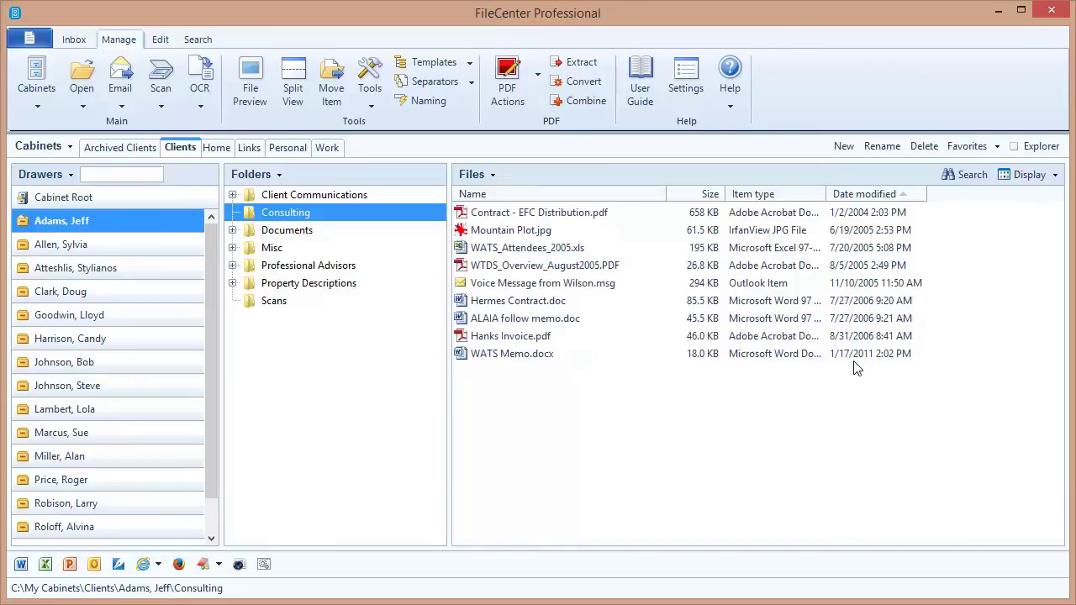
left_click(866, 194)
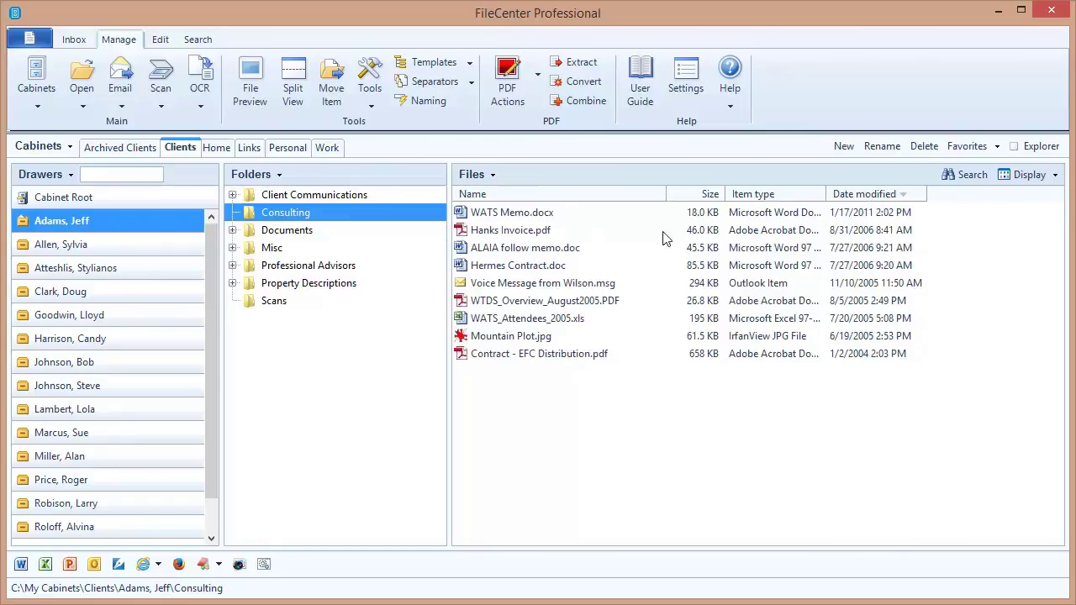
left_click(491, 196)
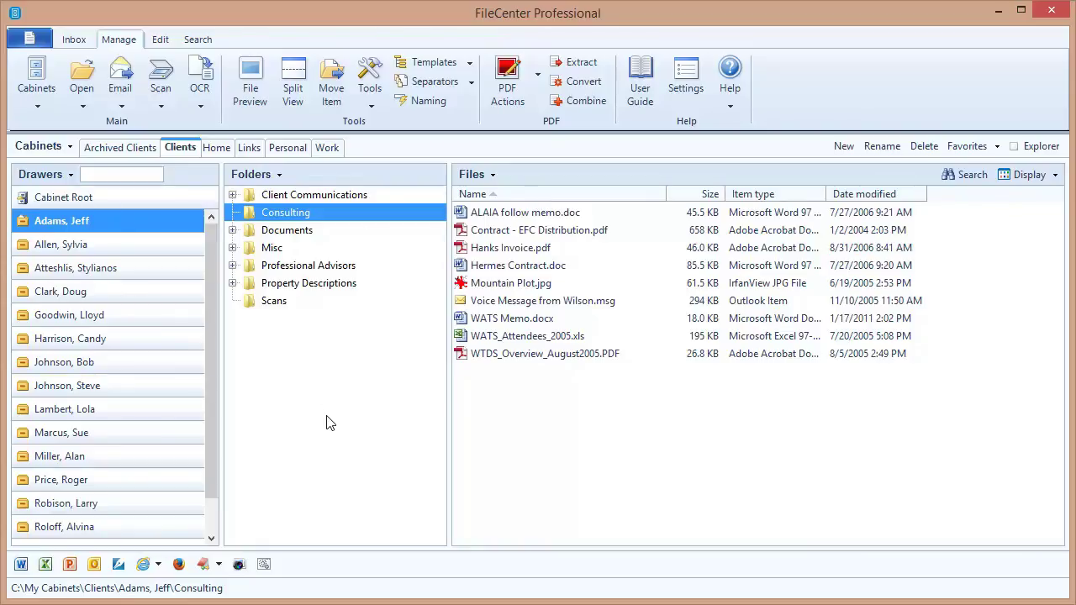
Switch the files view of the Consulting folder to Enhanced Thumbnails.
left_click(1019, 182)
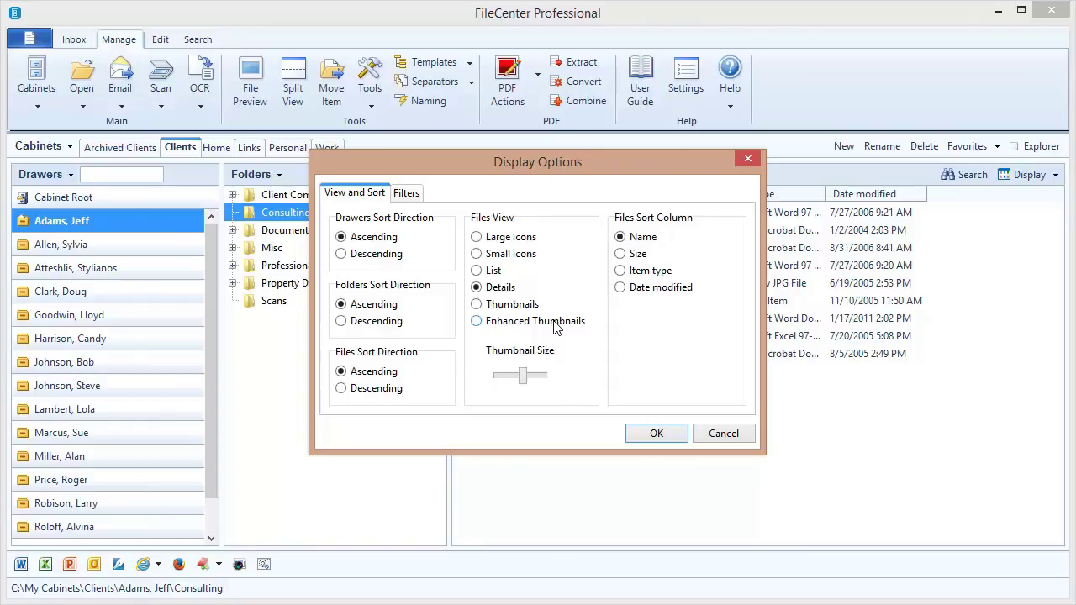
left_click(490, 321)
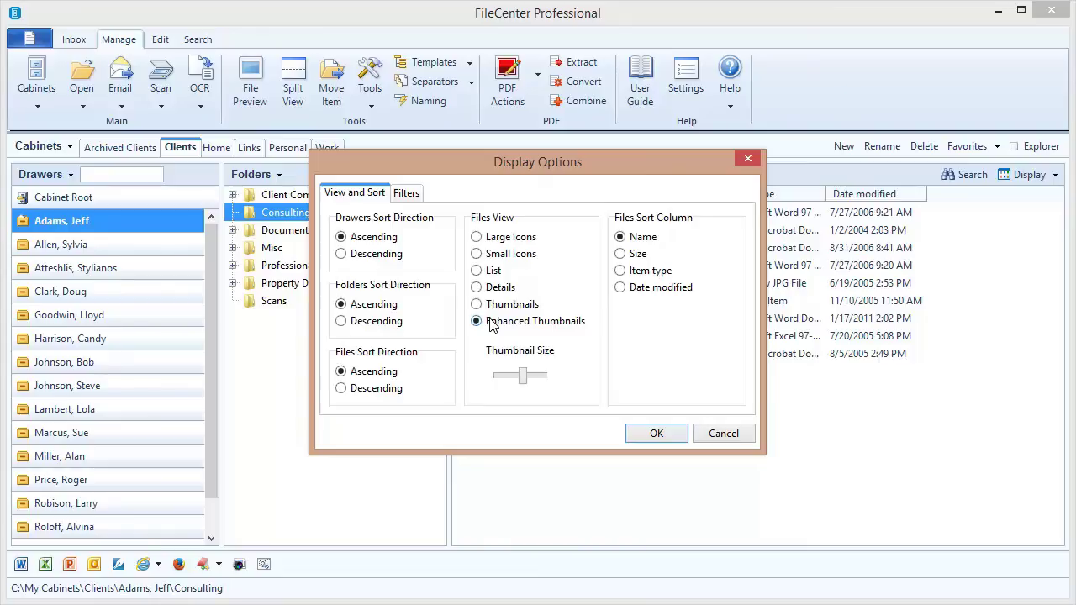
left_click(657, 434)
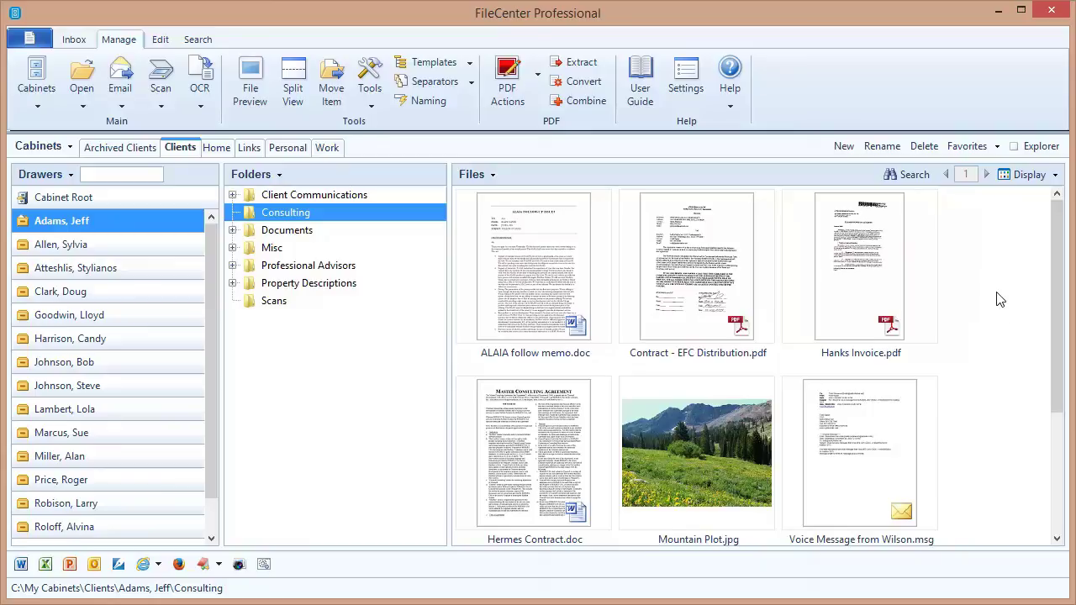
Page forward through the thumbnail of Contract - EFC Distribution.pdf and return to its first page.
left_click(704, 260)
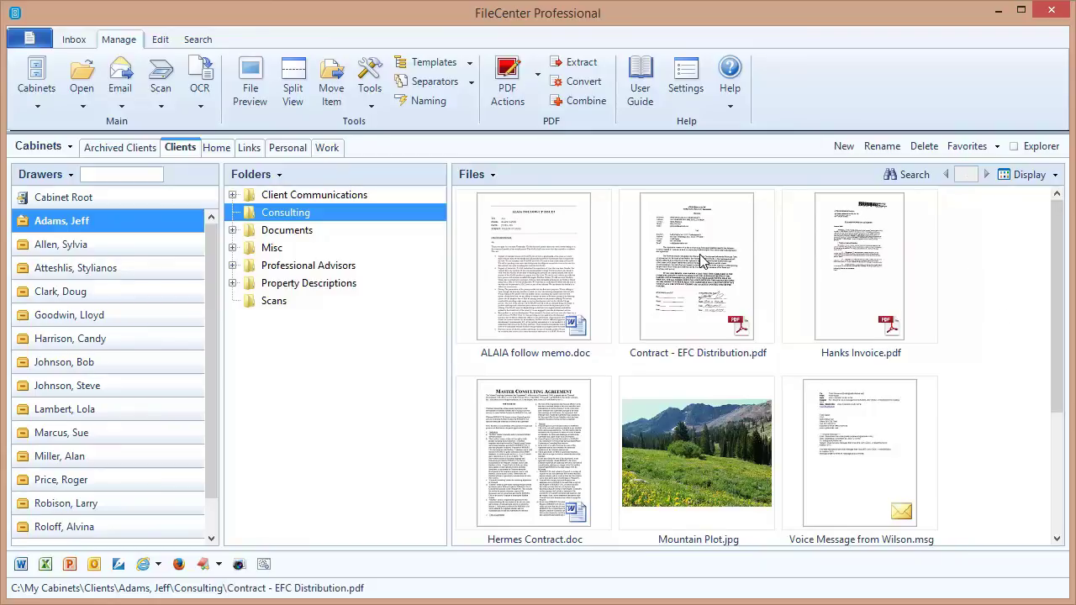
left_click(986, 174)
left_click(987, 175)
left_click(987, 175)
left_click(945, 175)
left_click(945, 175)
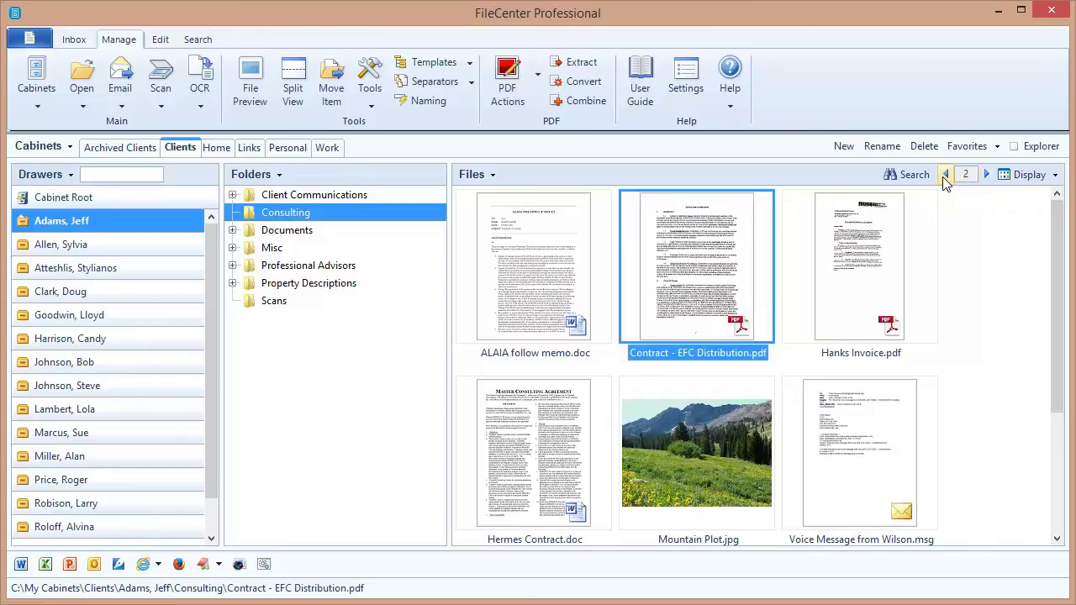
left_click(945, 175)
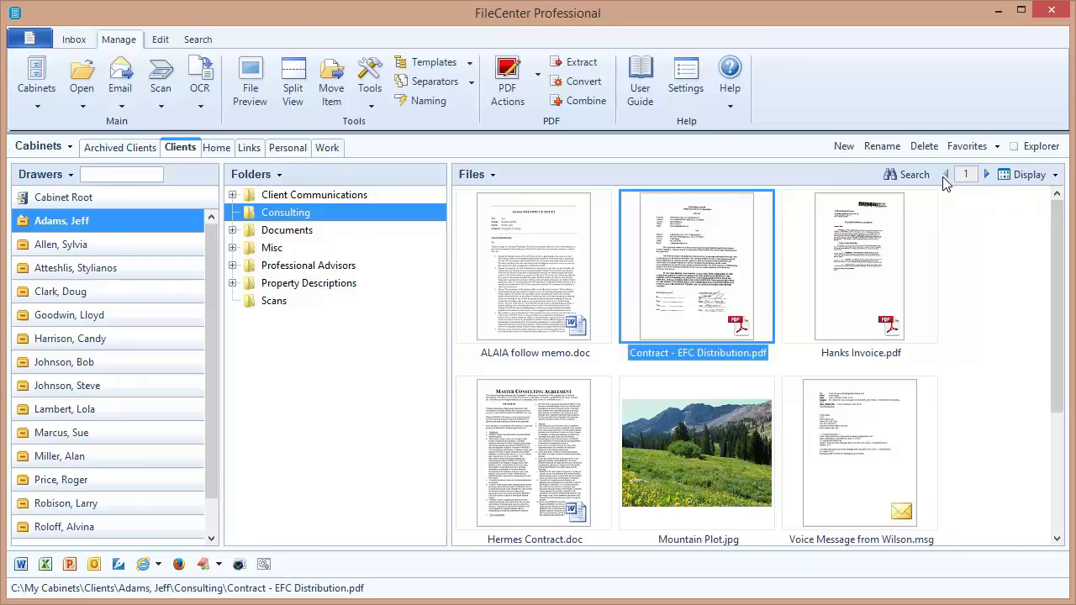
Reduce the thumbnail size to its minimum and set the files view back to Details.
left_click(1024, 175)
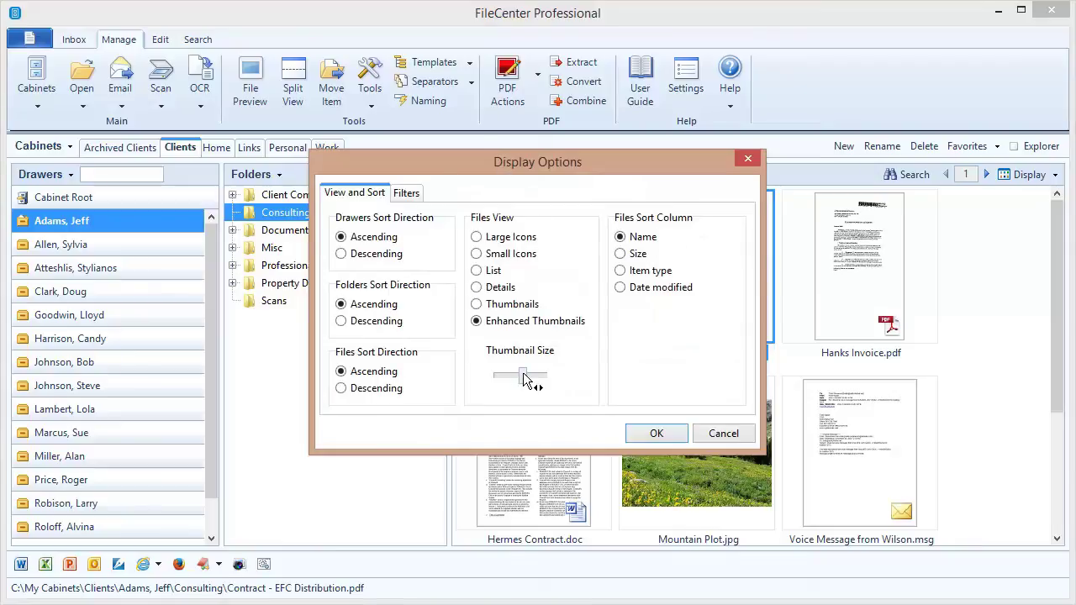
left_click_drag(523, 375, 496, 375)
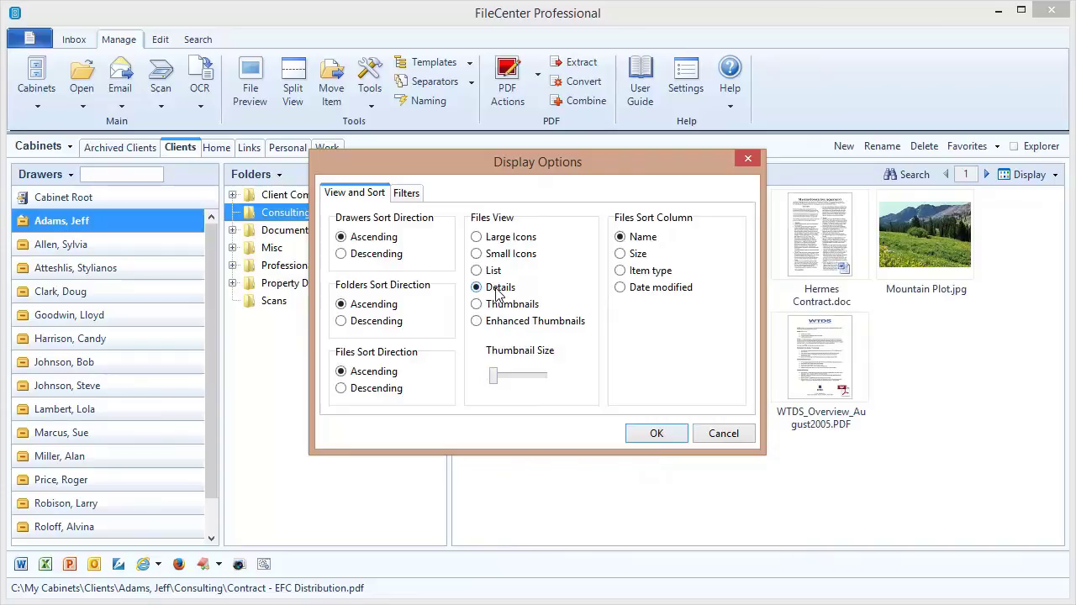
Add .pdf and .jp* to the active file filters and apply the display options.
left_click(416, 196)
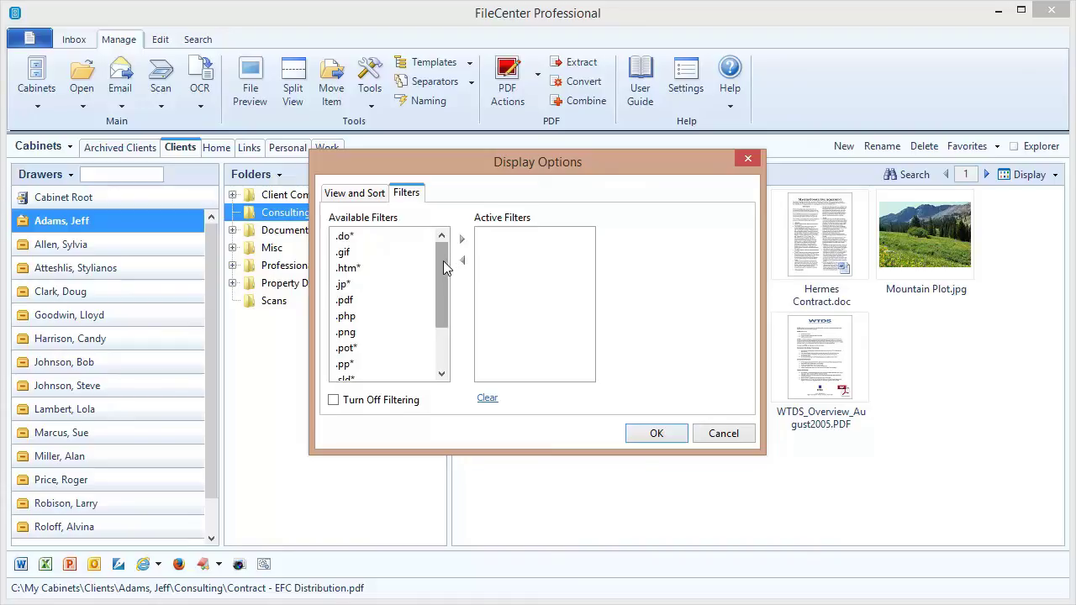
left_click_drag(443, 260, 442, 282)
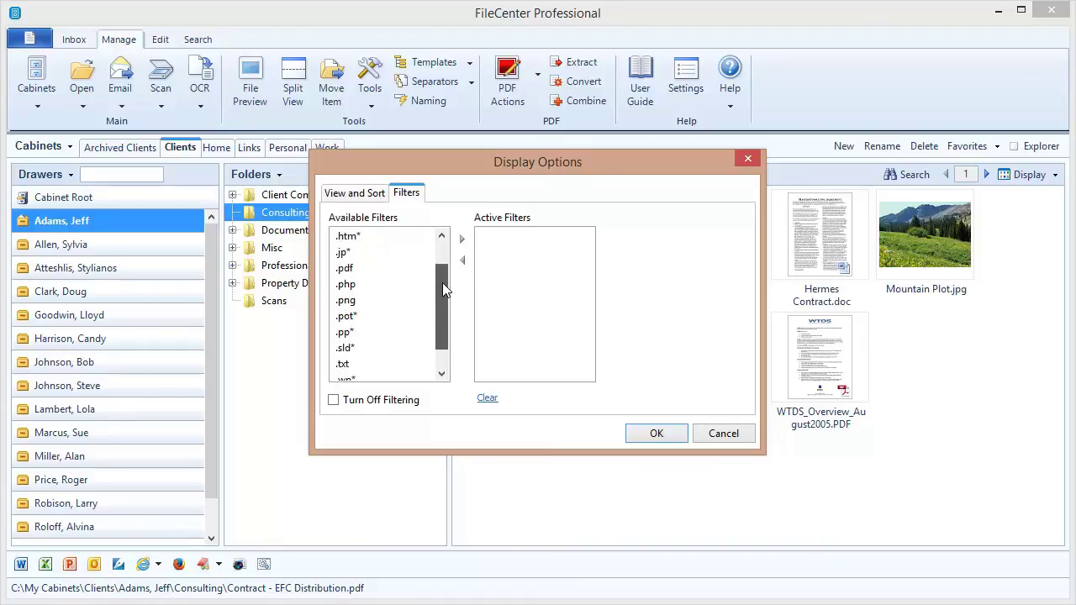
double_click(358, 274)
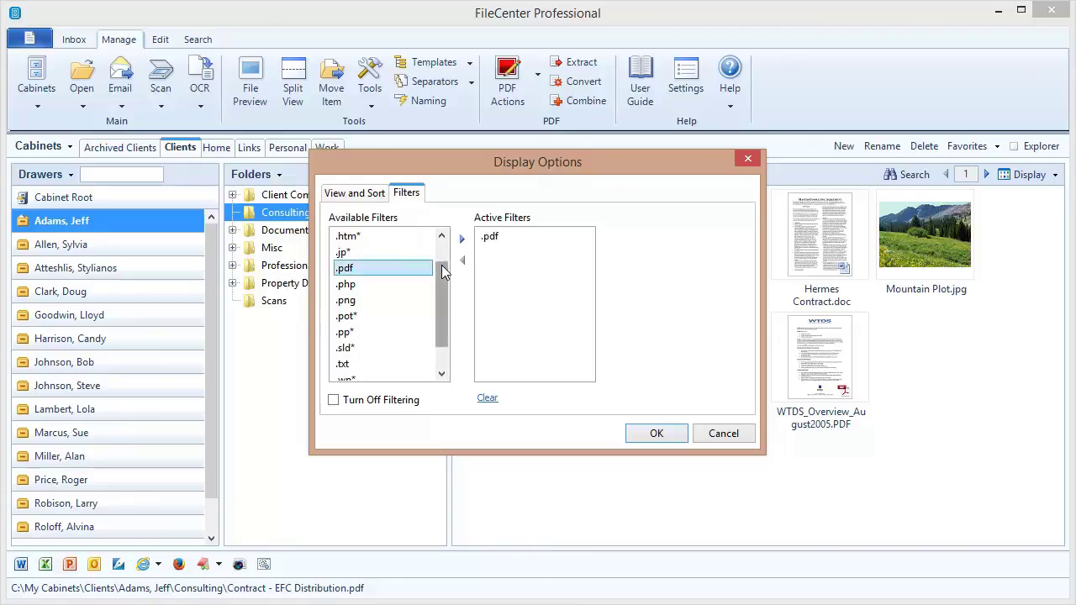
double_click(377, 252)
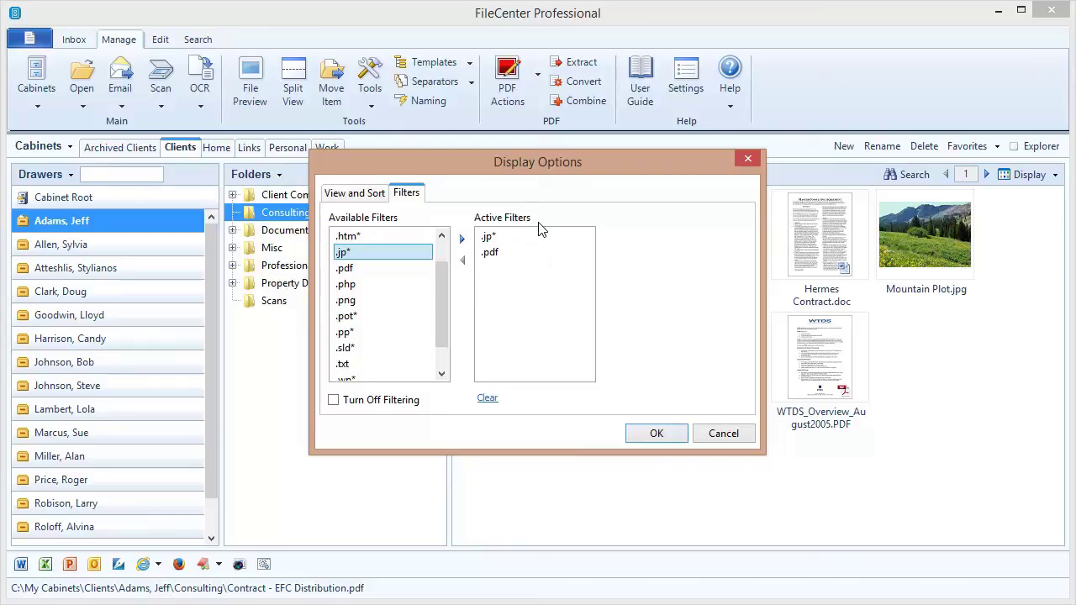
left_click(657, 434)
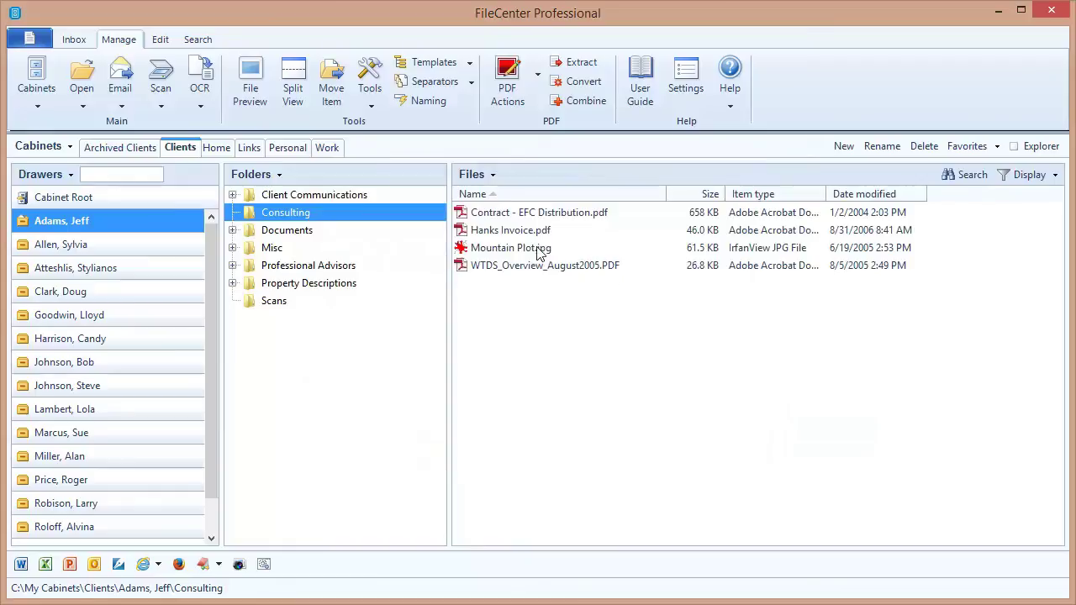
Clear the active file filters, add .do* and .xl* as the new filters, and apply them.
mouse_move(553, 251)
left_click(1011, 176)
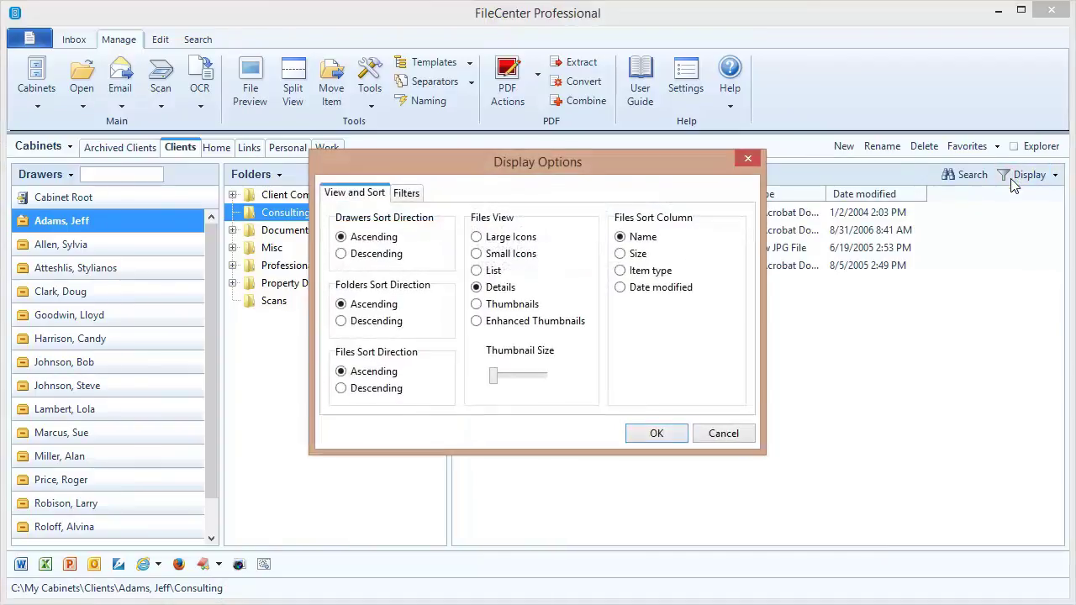
left_click(406, 193)
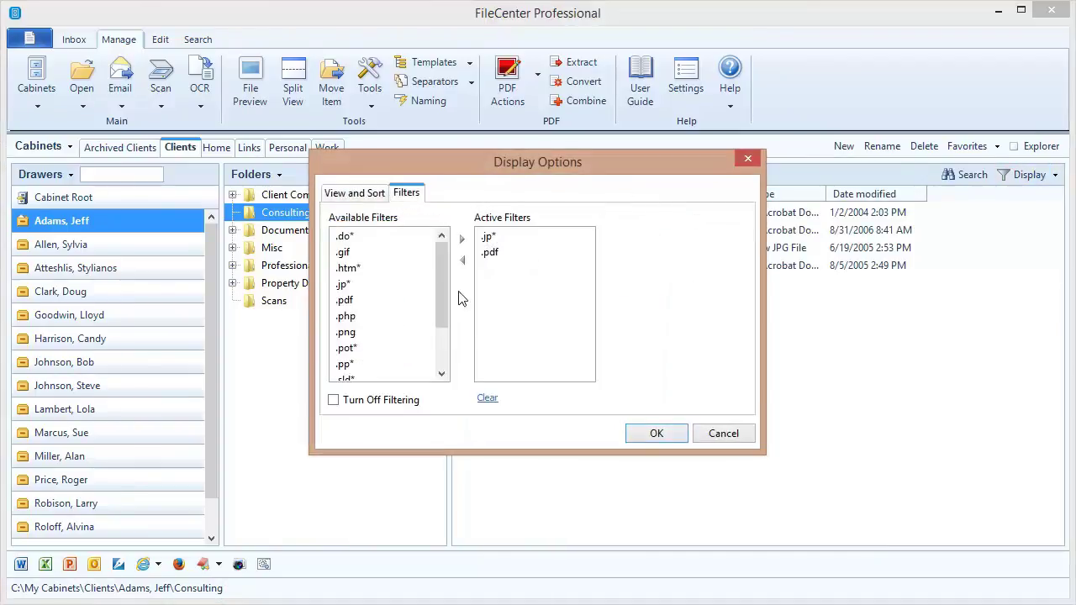
left_click(486, 398)
mouse_move(445, 267)
left_mouse_down()
mouse_move(443, 302)
mouse_move(440, 256)
left_mouse_up()
double_click(355, 236)
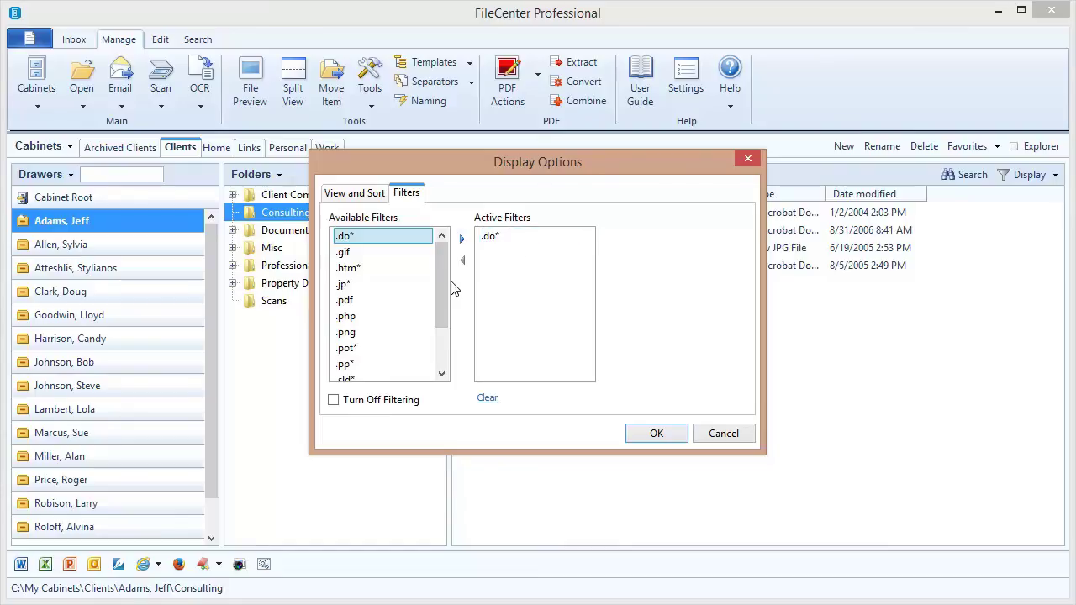
left_click_drag(442, 286, 441, 328)
double_click(353, 369)
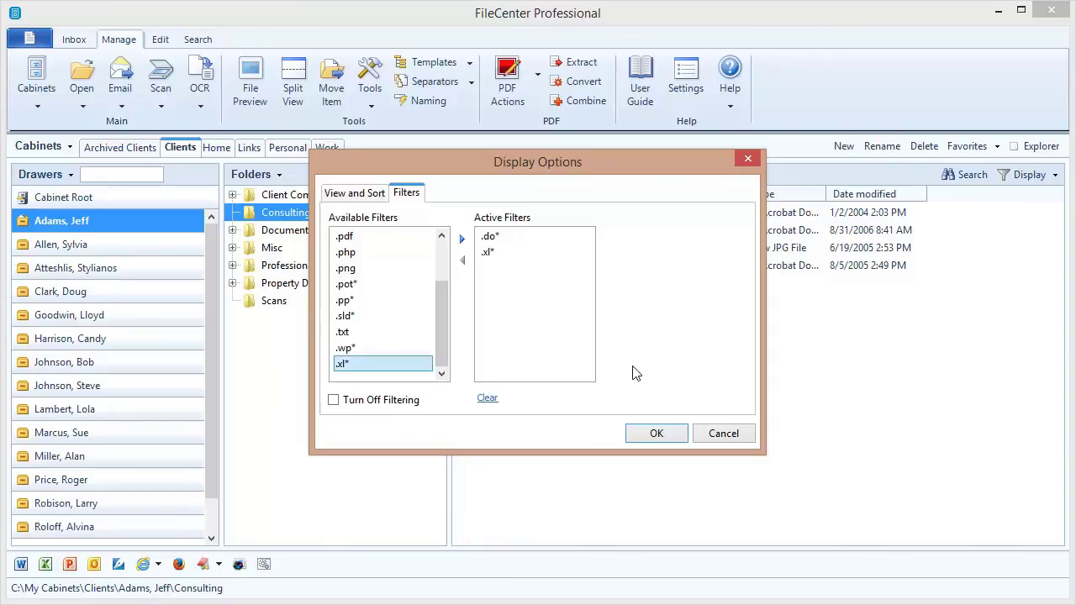
left_click(653, 434)
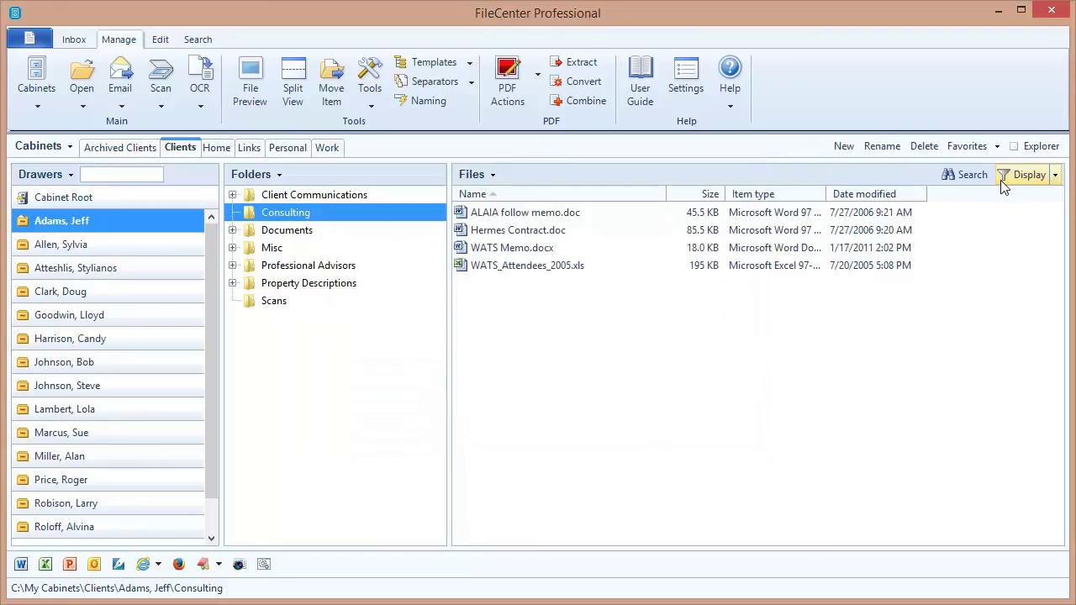
Look over the display and filter choices, and turn off filtering while keeping .do* and .xl* as the active filters.
left_click(1056, 175)
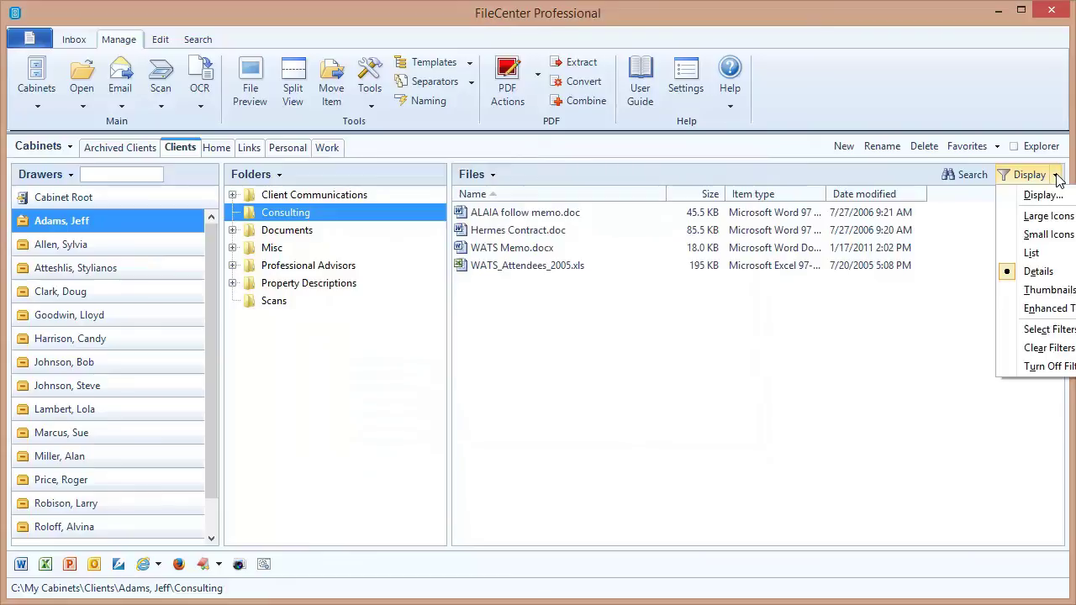
left_click(1056, 175)
left_click(1056, 175)
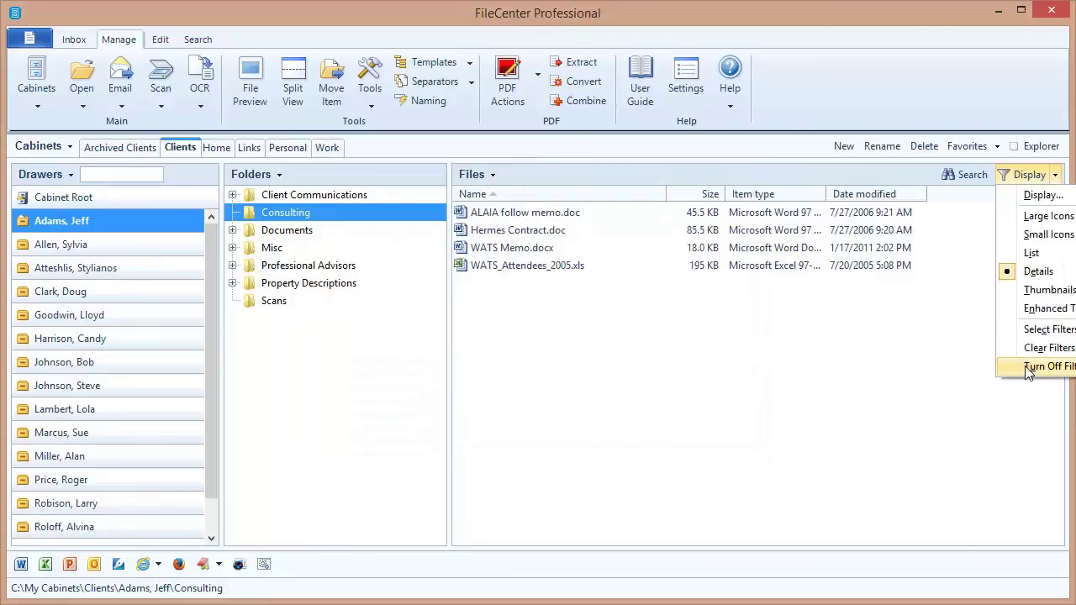
left_click(1057, 176)
left_click(1034, 177)
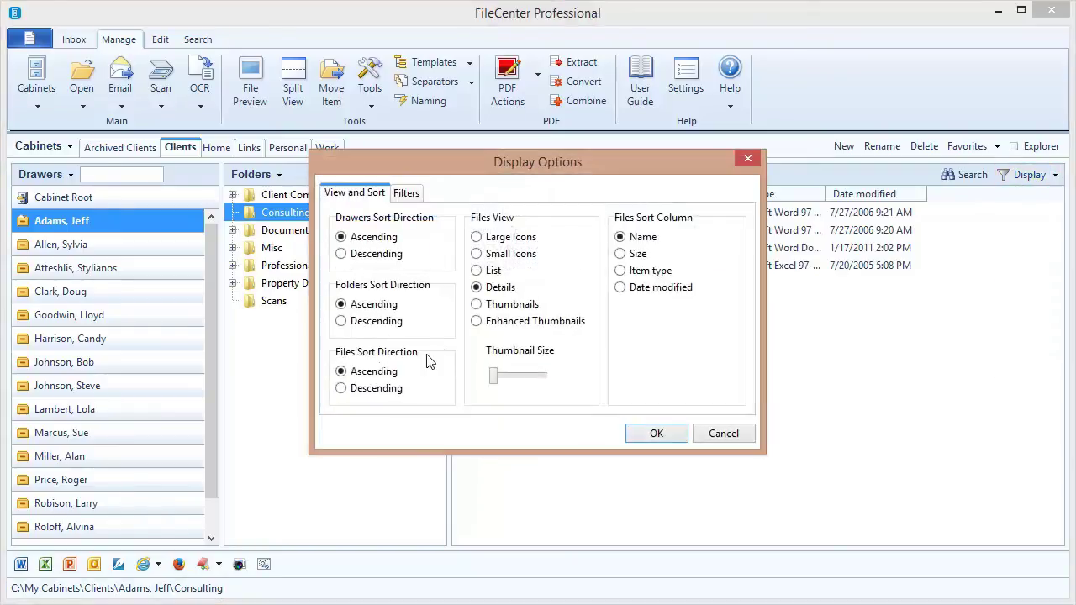
left_click(406, 193)
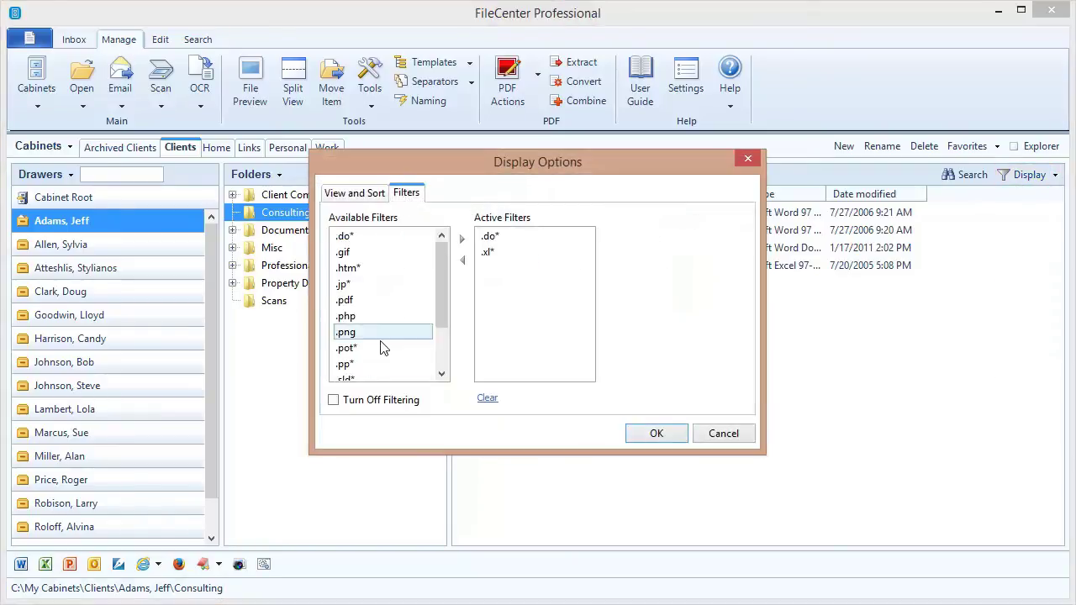
left_click(339, 402)
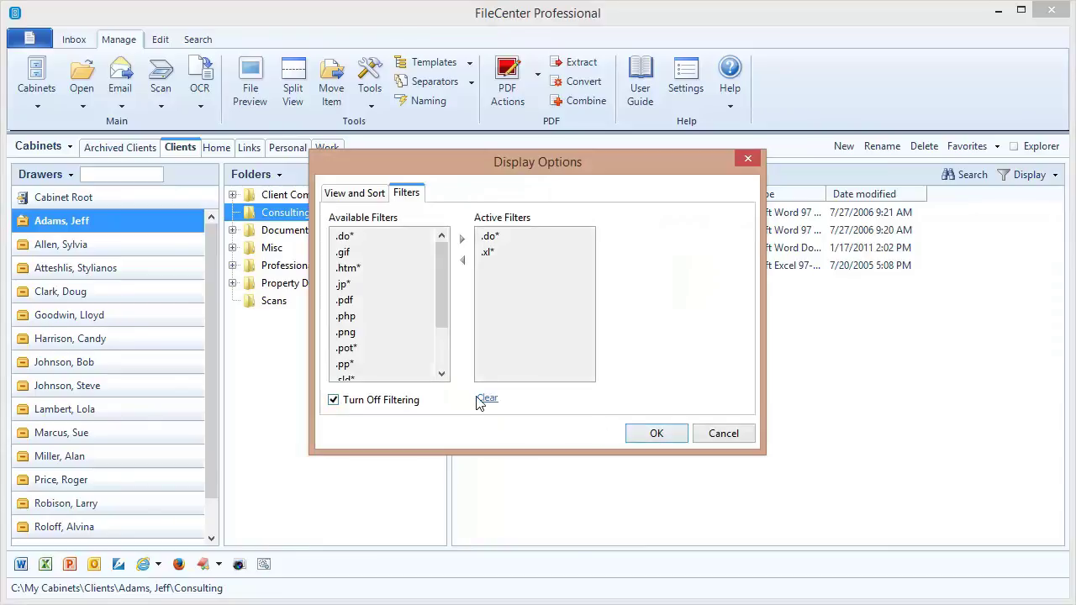
left_click(650, 434)
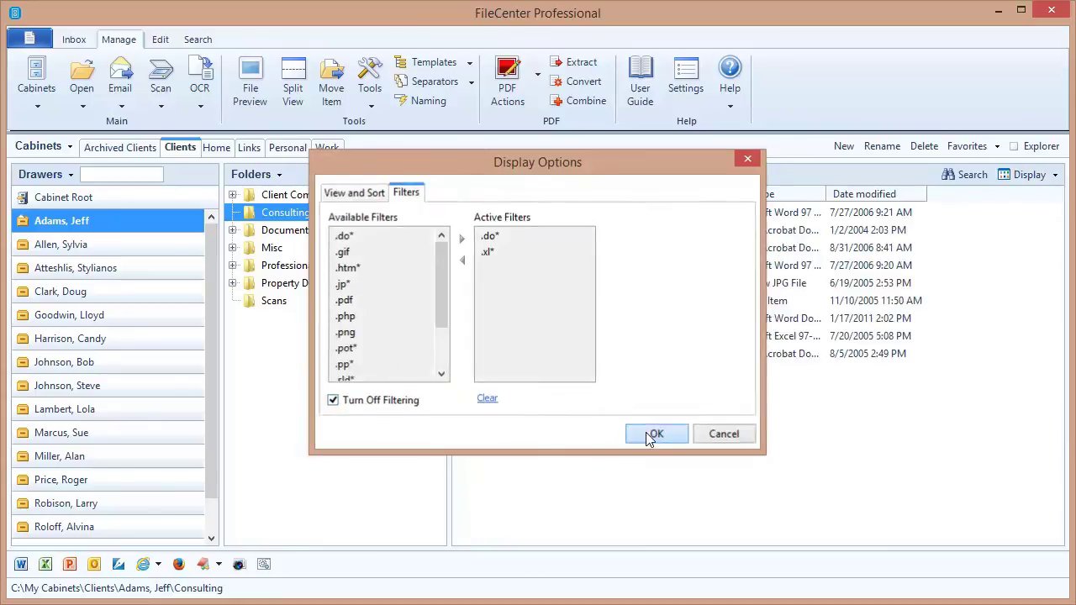